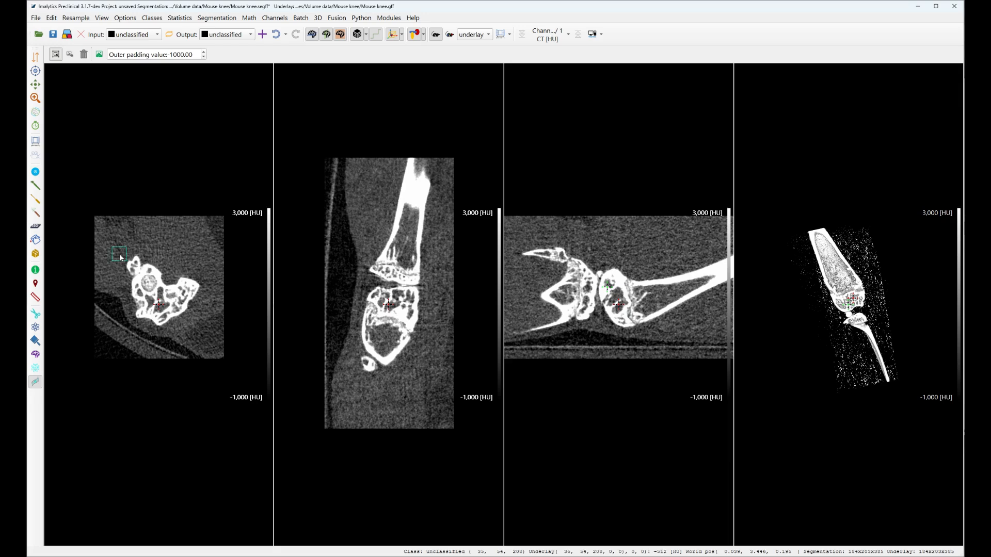
Step: Draw a bounding box around the whole bone cross-section in the axial view and hide the 3D view
{"action": "left_click_drag", "start_coordinate": [113, 247], "coordinate": [210, 336]}
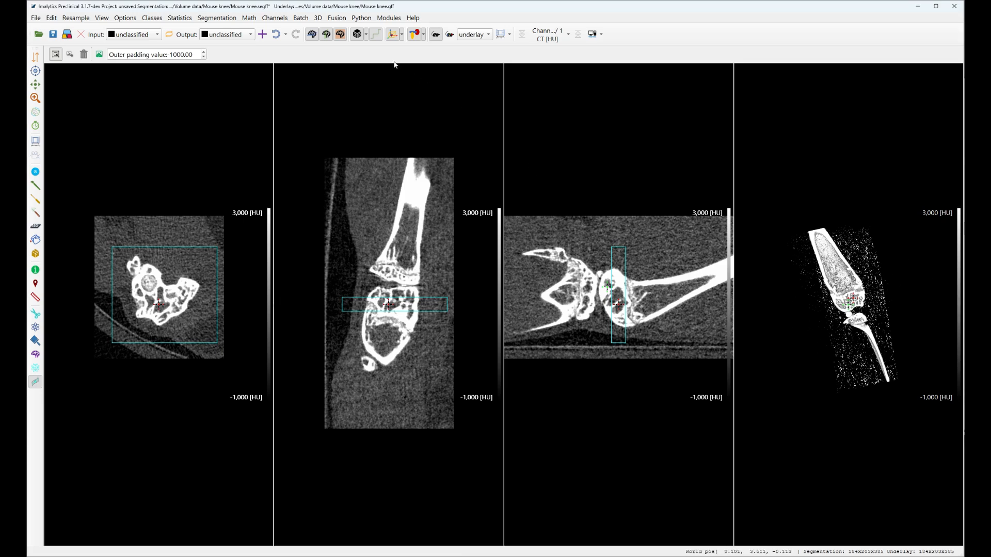
{"action": "left_click", "coordinate": [357, 35]}
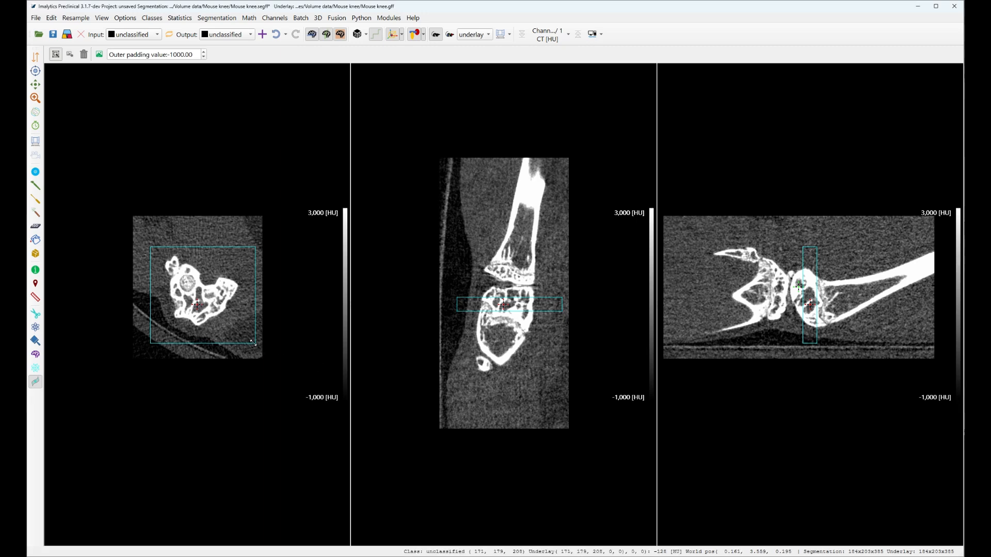
Step: Enlarge the bounding box in the axial and coronal views to span both bones at the knee joint, and shift it slightly downward
{"action": "mouse_move", "coordinate": [253, 342]}
{"action": "left_mouse_down"}
{"action": "mouse_move", "coordinate": [279, 375]}
{"action": "mouse_move", "coordinate": [259, 357]}
{"action": "left_mouse_up"}
{"action": "left_click_drag", "start_coordinate": [150, 355], "coordinate": [140, 352]}
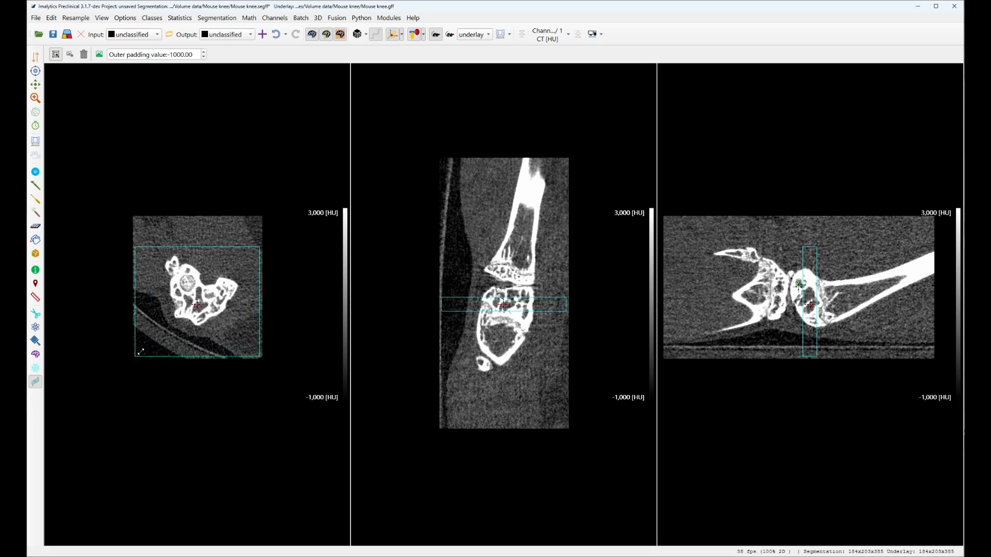
{"action": "left_click_drag", "start_coordinate": [441, 298], "coordinate": [438, 239]}
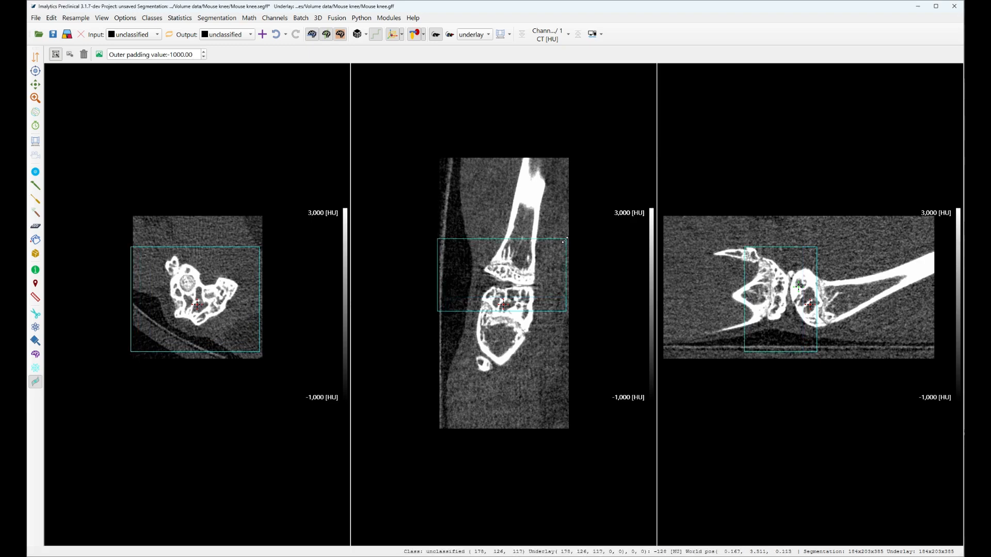
{"action": "left_click_drag", "start_coordinate": [565, 240], "coordinate": [572, 198]}
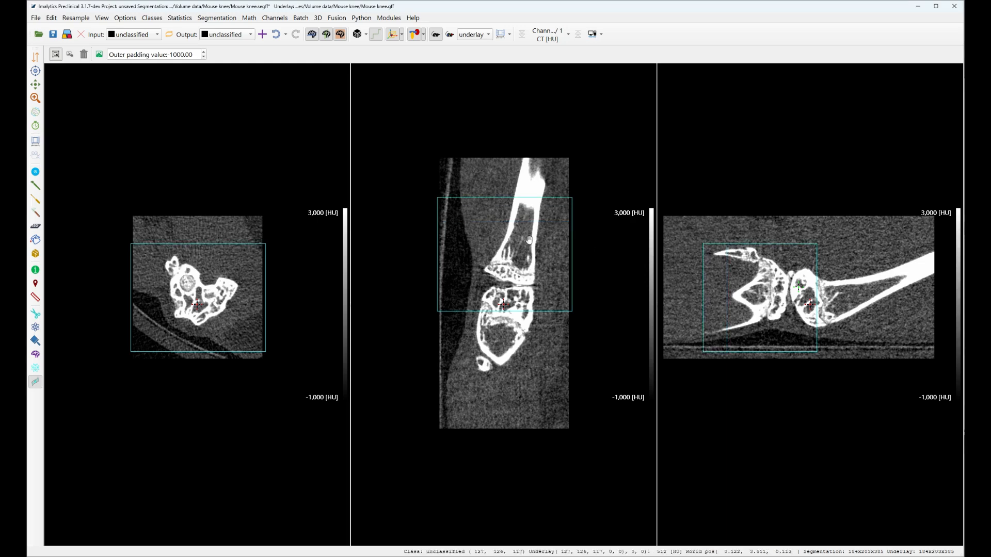
{"action": "mouse_move", "coordinate": [511, 252]}
{"action": "left_mouse_down"}
{"action": "mouse_move", "coordinate": [494, 285]}
{"action": "mouse_move", "coordinate": [478, 256]}
{"action": "mouse_move", "coordinate": [520, 268]}
{"action": "left_mouse_up"}
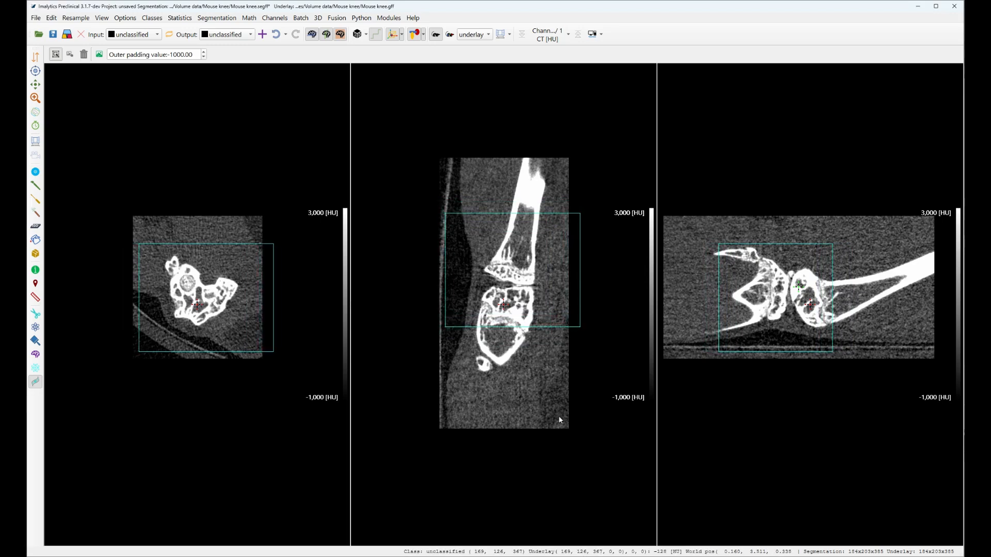
Step: Try to resize the bounding box past its opposite corner in the coronal view, and stretch it back over the knee joint
{"action": "left_click_drag", "start_coordinate": [580, 327], "coordinate": [438, 267]}
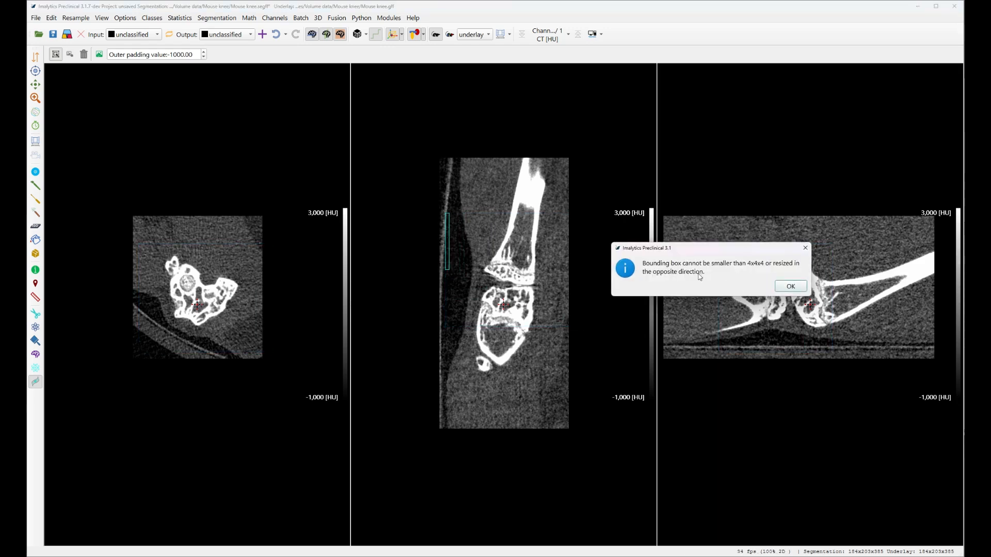
{"action": "left_click", "coordinate": [790, 287]}
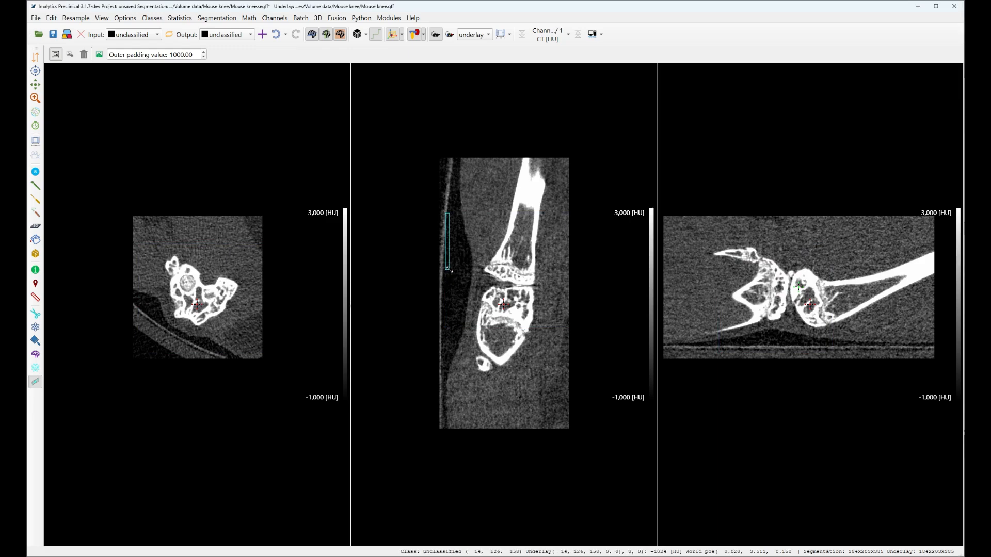
{"action": "left_click_drag", "start_coordinate": [449, 270], "coordinate": [559, 334]}
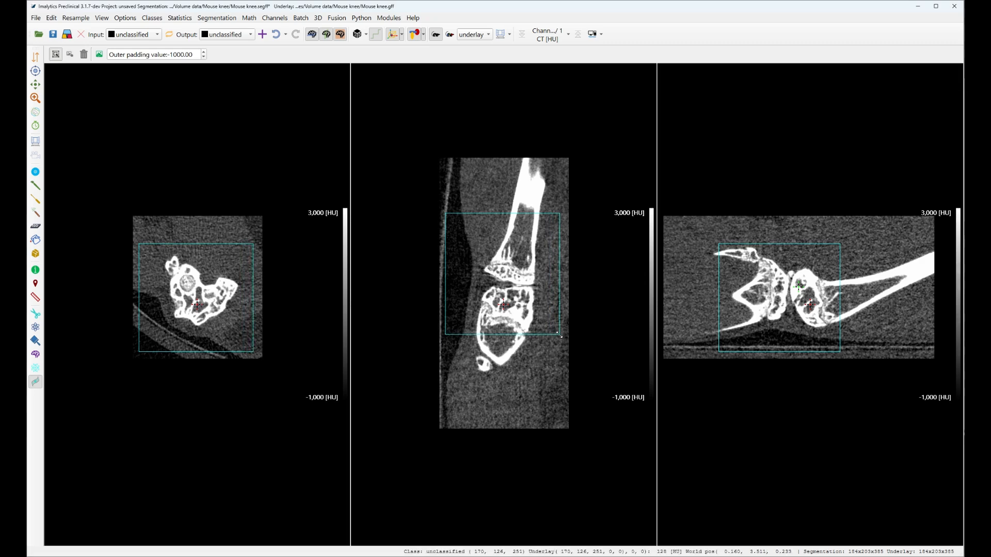
{"action": "left_click_drag", "start_coordinate": [502, 273], "coordinate": [499, 283]}
Step: Fit the bounding box around the bone end below the joint gap, adjusting its edges in the sagittal and coronal views
{"action": "scroll", "coordinate": [829, 296], "scroll_direction": "up", "scroll_amount": 5}
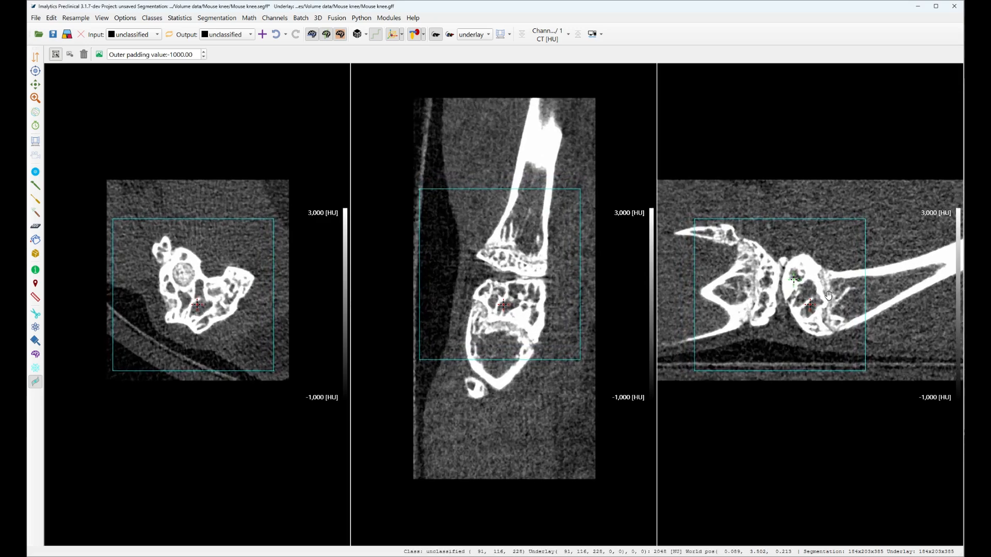
{"action": "scroll", "coordinate": [828, 295], "scroll_direction": "up", "scroll_amount": 3}
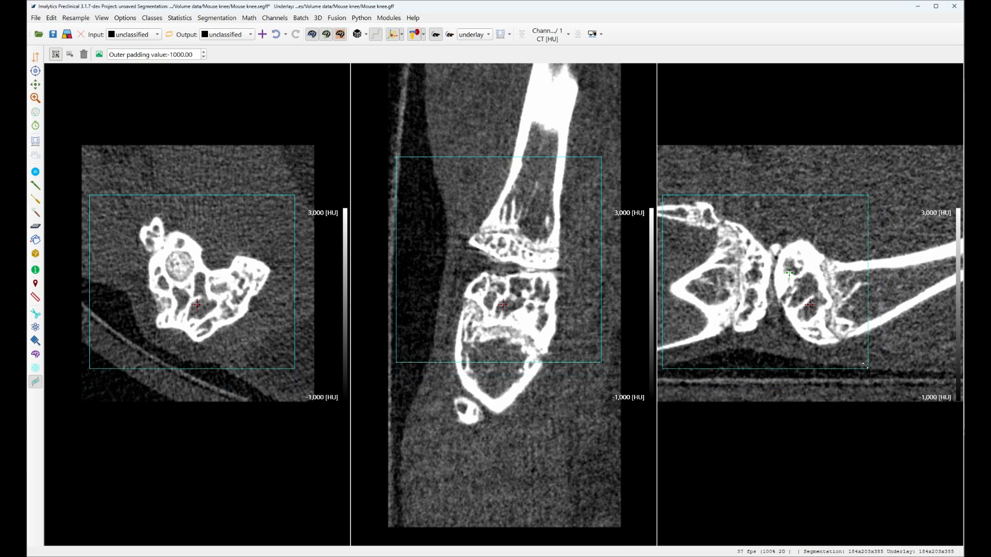
{"action": "left_click_drag", "start_coordinate": [865, 366], "coordinate": [864, 356]}
{"action": "left_click_drag", "start_coordinate": [662, 356], "coordinate": [764, 356]}
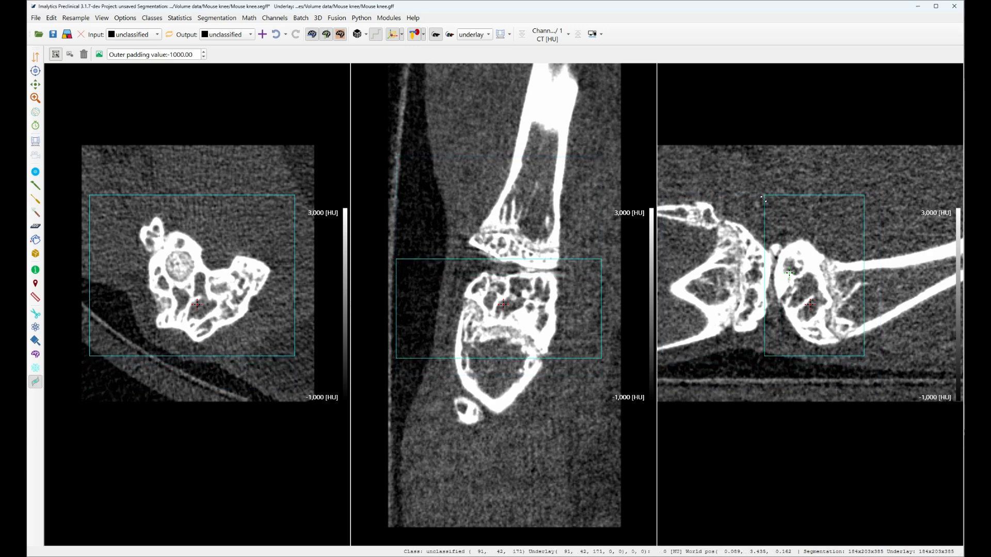
{"action": "left_click_drag", "start_coordinate": [763, 196], "coordinate": [760, 223]}
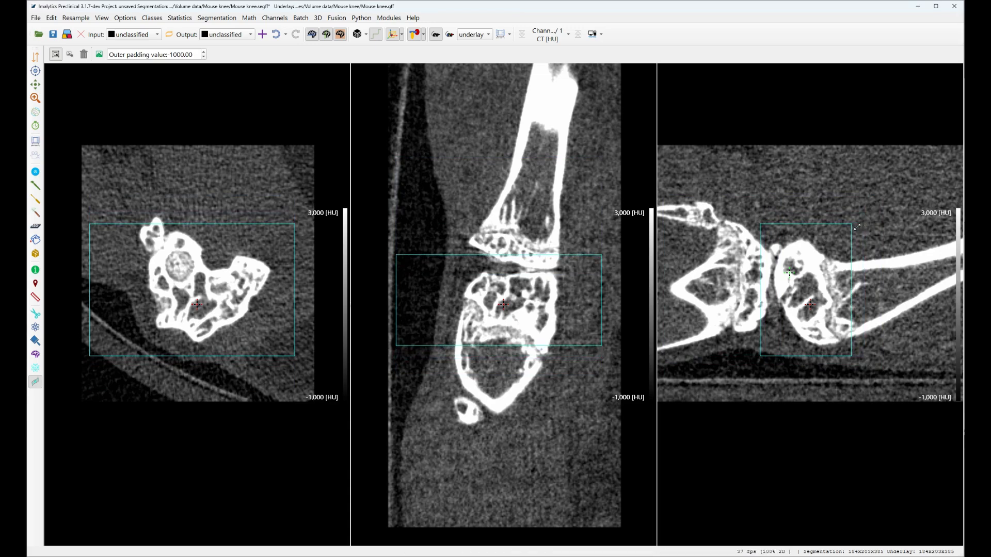
{"action": "left_click", "coordinate": [523, 301]}
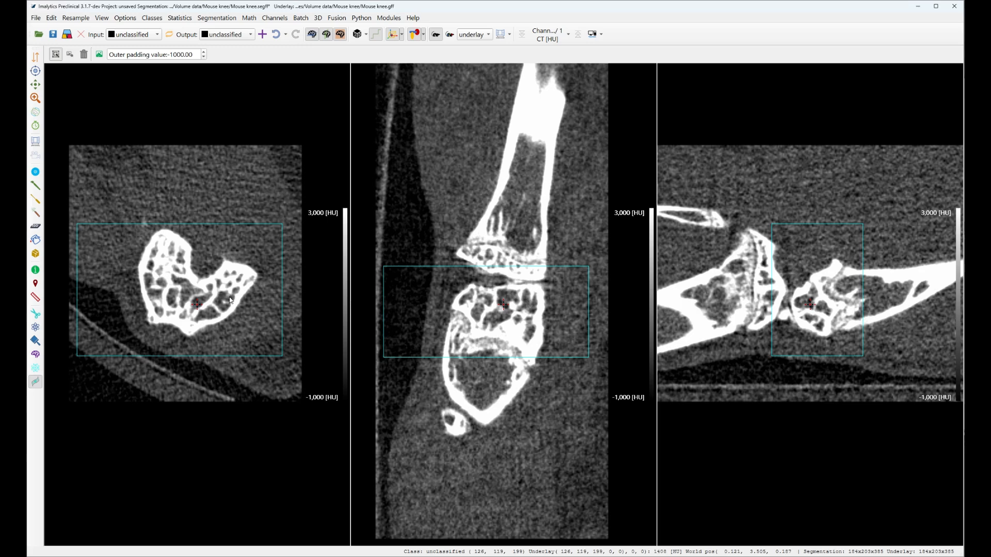
{"action": "left_click_drag", "start_coordinate": [583, 357], "coordinate": [587, 371]}
{"action": "left_click_drag", "start_coordinate": [586, 267], "coordinate": [586, 273]}
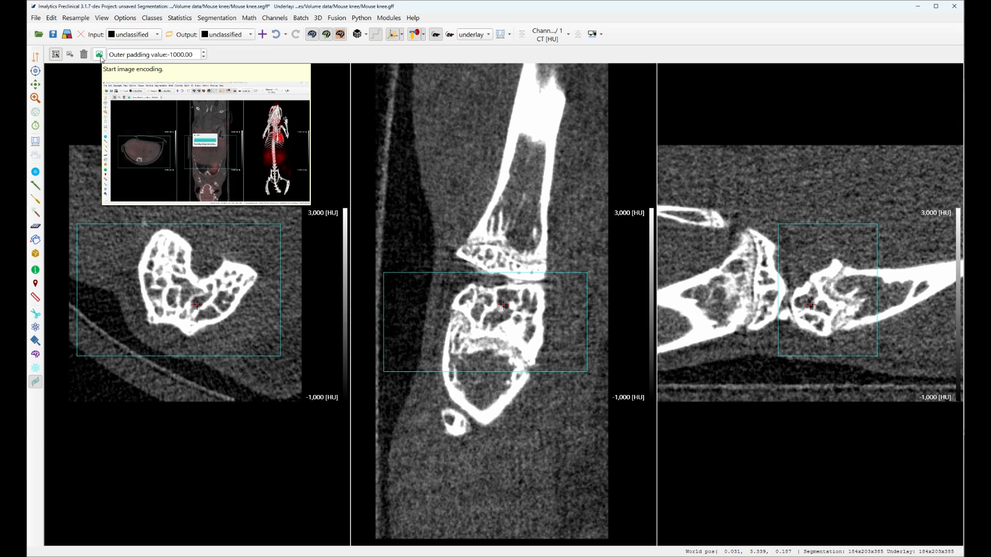
Step: Run image encoding on the boxed region with Coronal as the view frame to segment across
{"action": "left_click", "coordinate": [99, 54]}
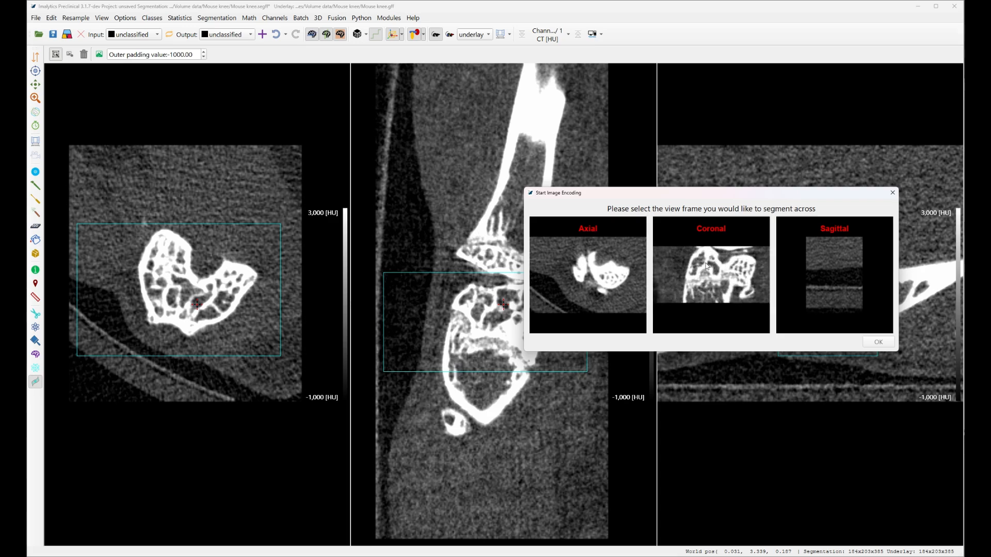
{"action": "left_click", "coordinate": [717, 275]}
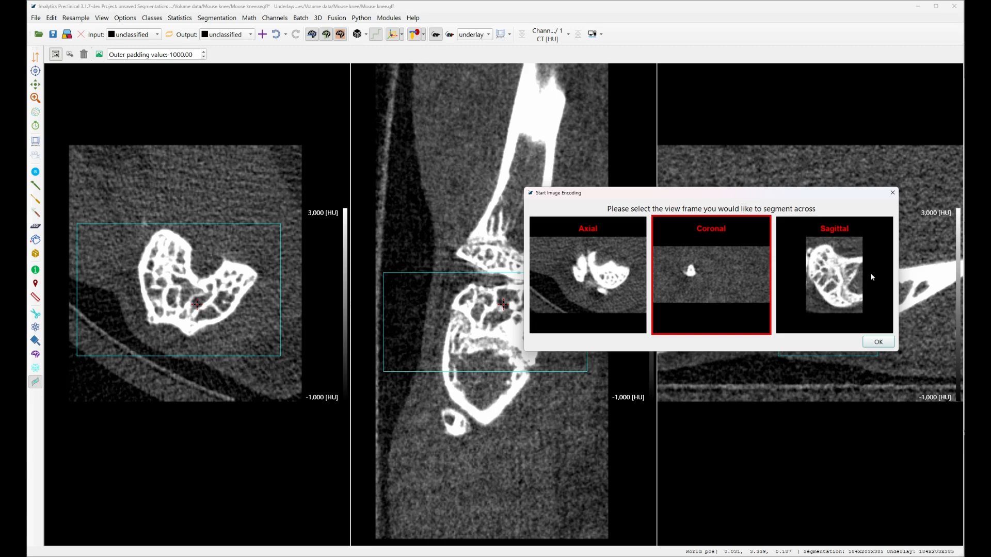
{"action": "left_click", "coordinate": [878, 342]}
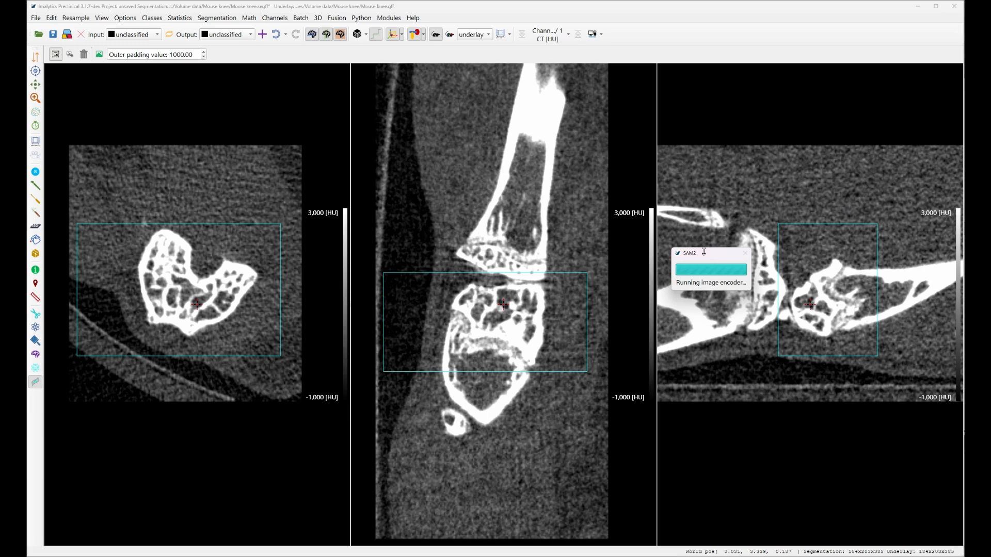
{"action": "left_click_drag", "start_coordinate": [710, 257], "coordinate": [602, 257]}
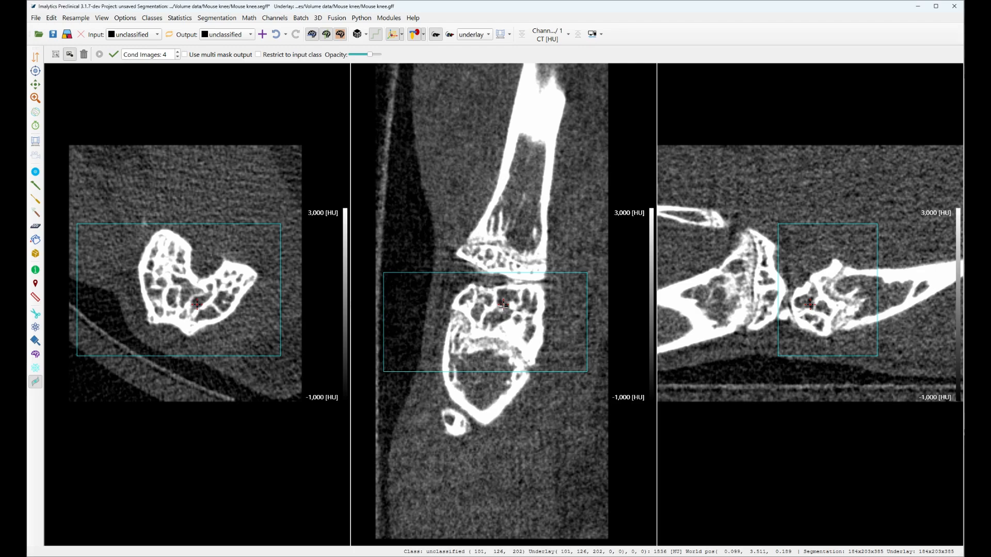
Step: Enter prompting mode and add a positive prompt on the bone end and a negative prompt in the cavity below it in the coronal slice
{"action": "left_click", "coordinate": [69, 55]}
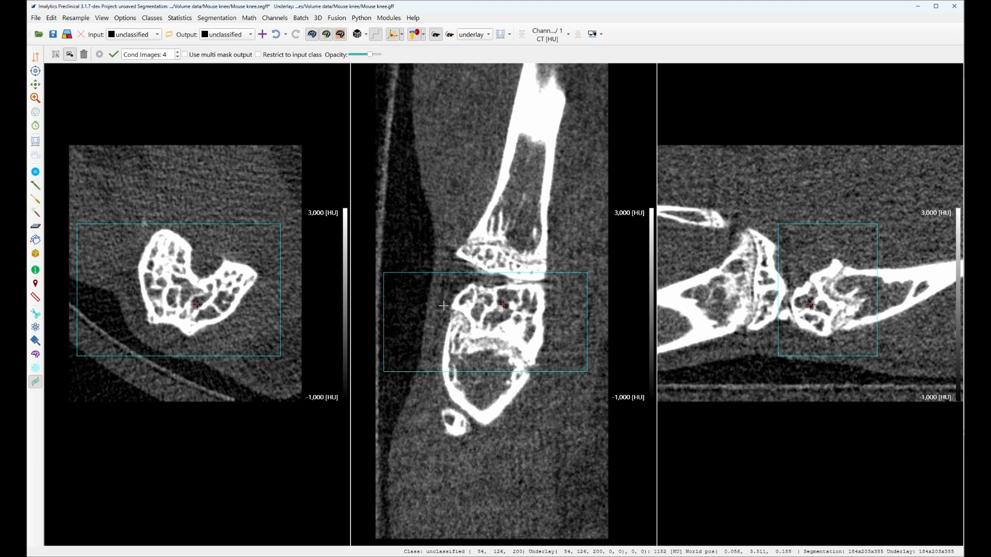
{"action": "left_click", "coordinate": [516, 331]}
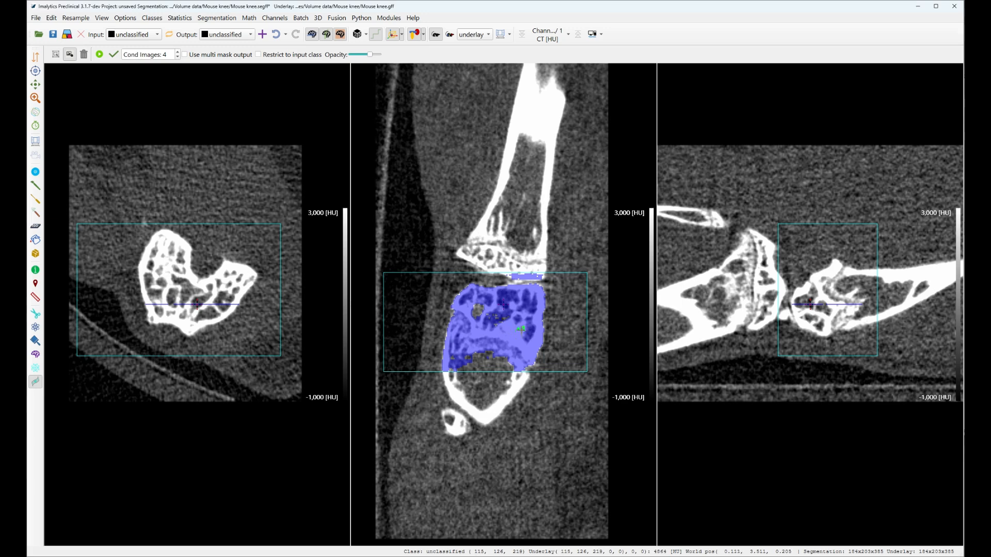
{"action": "right_click", "coordinate": [465, 363]}
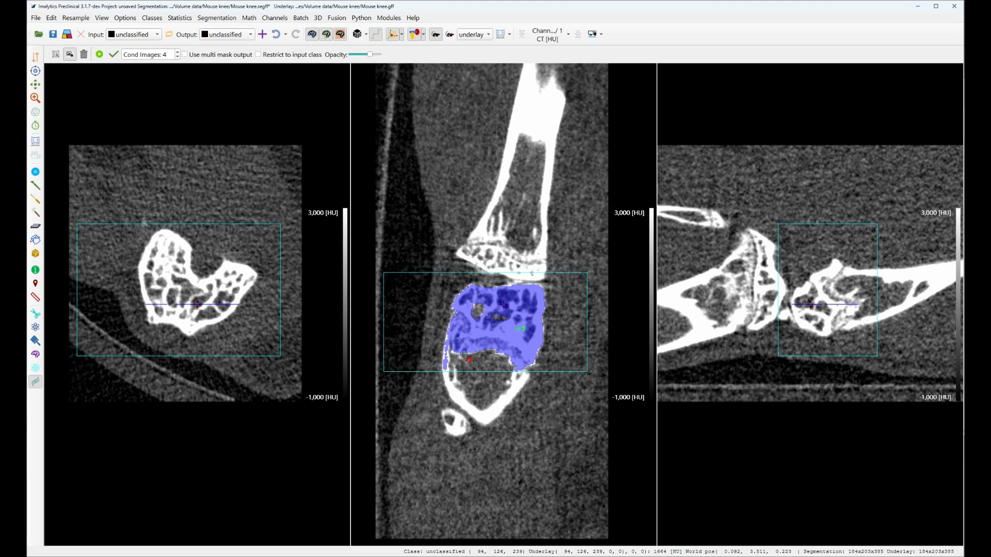
Step: On another coronal slice, add positive prompts inside the bone end and negative prompts on the fragment above it and the bone beneath it
{"action": "scroll", "coordinate": [484, 342], "scroll_direction": "down", "scroll_amount": 14}
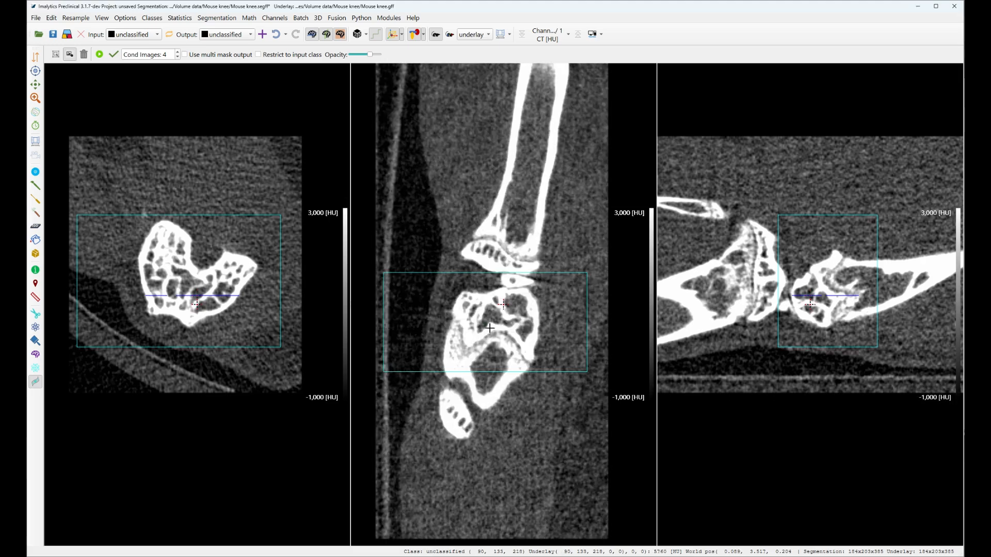
{"action": "left_click", "coordinate": [504, 302]}
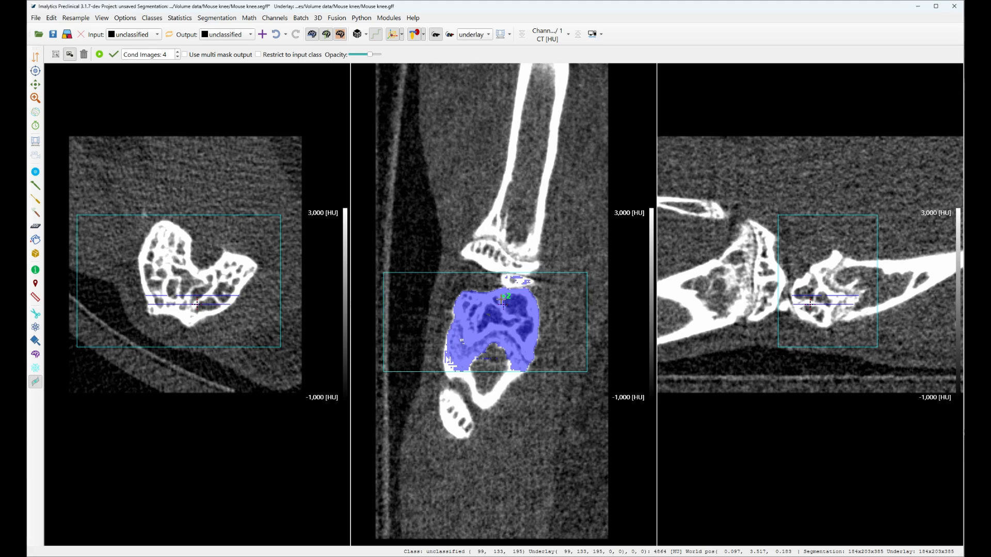
{"action": "right_click", "coordinate": [517, 277]}
{"action": "mouse_move", "coordinate": [370, 55]}
{"action": "left_mouse_down"}
{"action": "mouse_move", "coordinate": [383, 55]}
{"action": "mouse_move", "coordinate": [338, 58]}
{"action": "mouse_move", "coordinate": [370, 57]}
{"action": "left_mouse_up"}
{"action": "middle_click", "coordinate": [502, 341]}
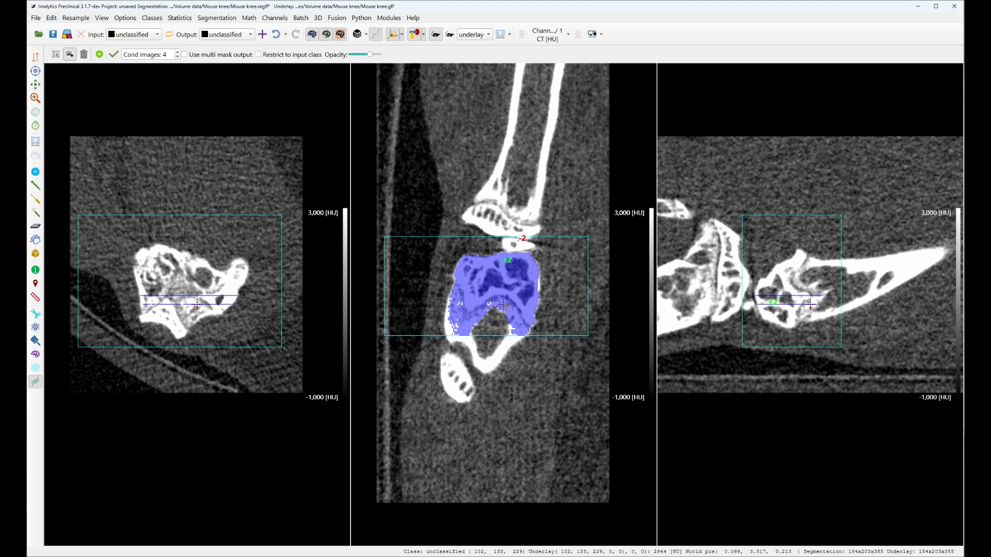
{"action": "right_click", "coordinate": [504, 305]}
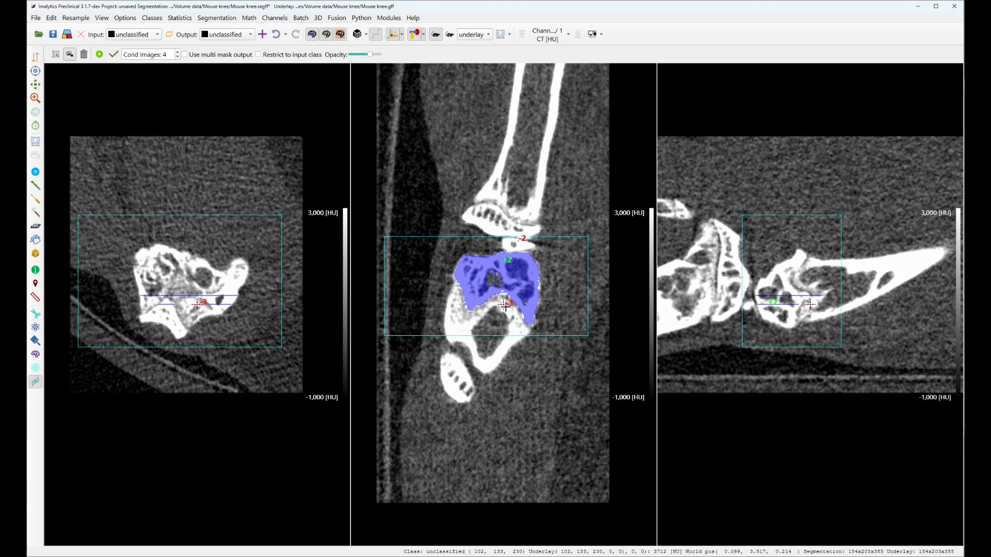
{"action": "left_click", "coordinate": [496, 278]}
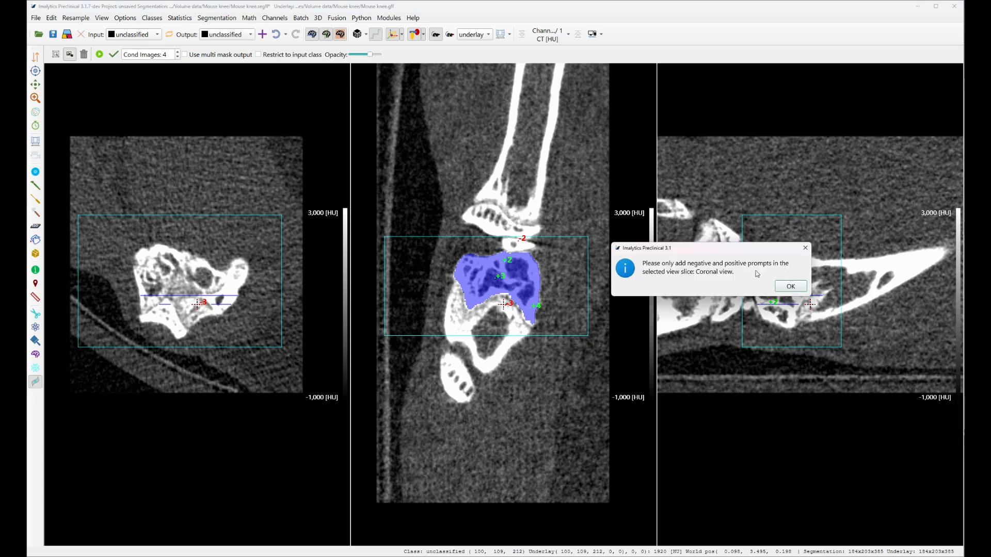
Step: Try to add a positive prompt on the upper bone shaft outside the bounding box in the coronal view
{"action": "left_click", "coordinate": [791, 287]}
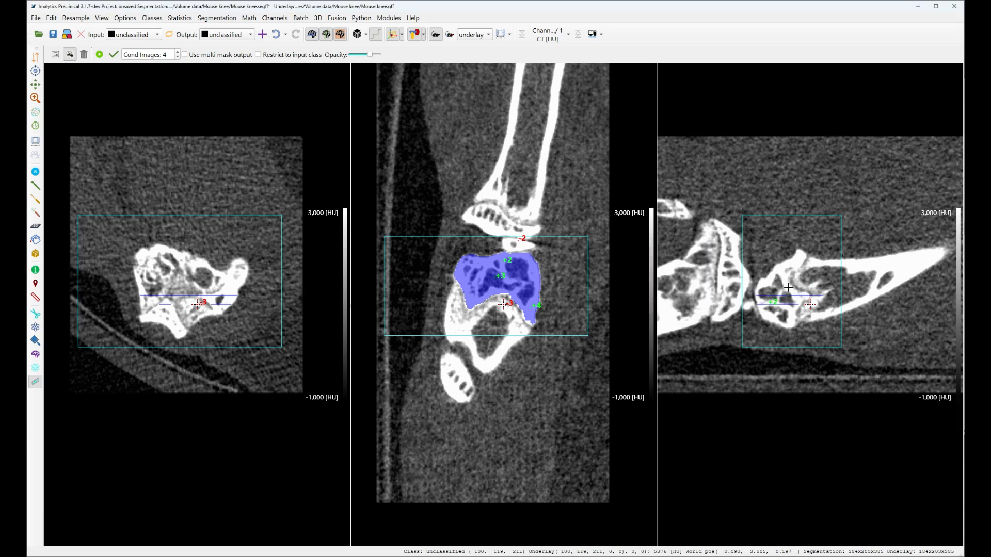
{"action": "left_click", "coordinate": [513, 179]}
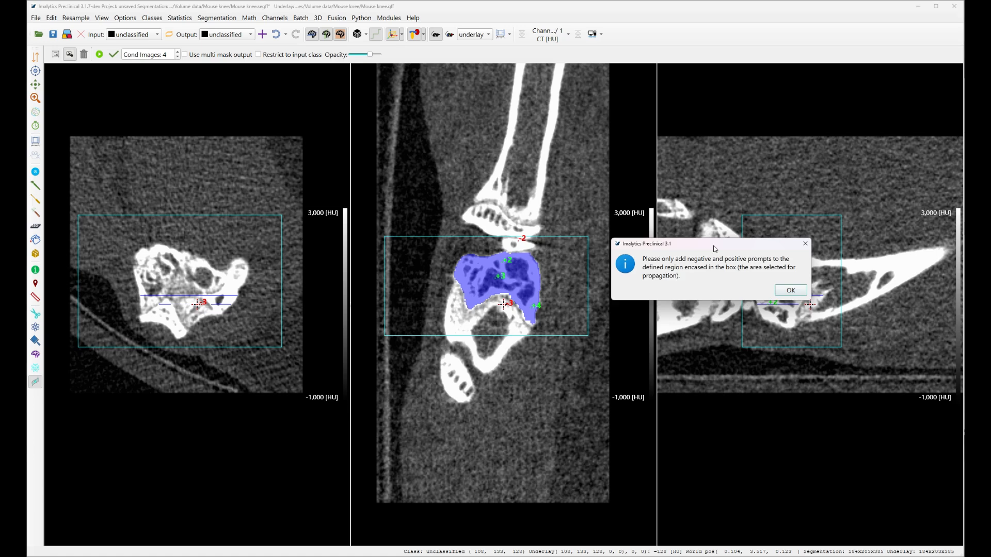
{"action": "left_click_drag", "start_coordinate": [596, 241], "coordinate": [542, 273]}
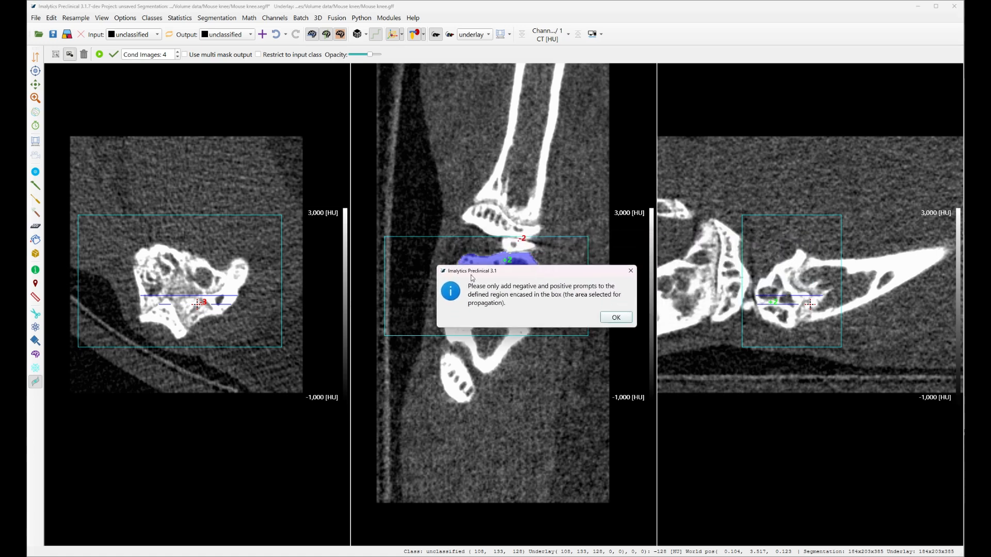
{"action": "left_click", "coordinate": [621, 319]}
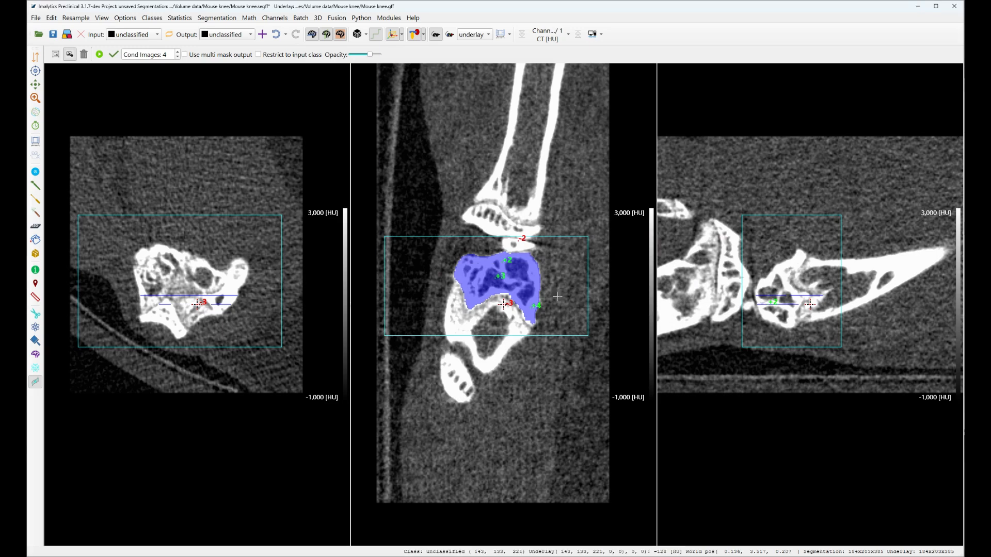
Step: Add a positive prompt on the bone end's lower edge in this slice and a negative prompt beneath the bone end in the first prompted slice
{"action": "left_click", "coordinate": [533, 318]}
{"action": "scroll", "coordinate": [550, 303], "scroll_direction": "down", "scroll_amount": 5}
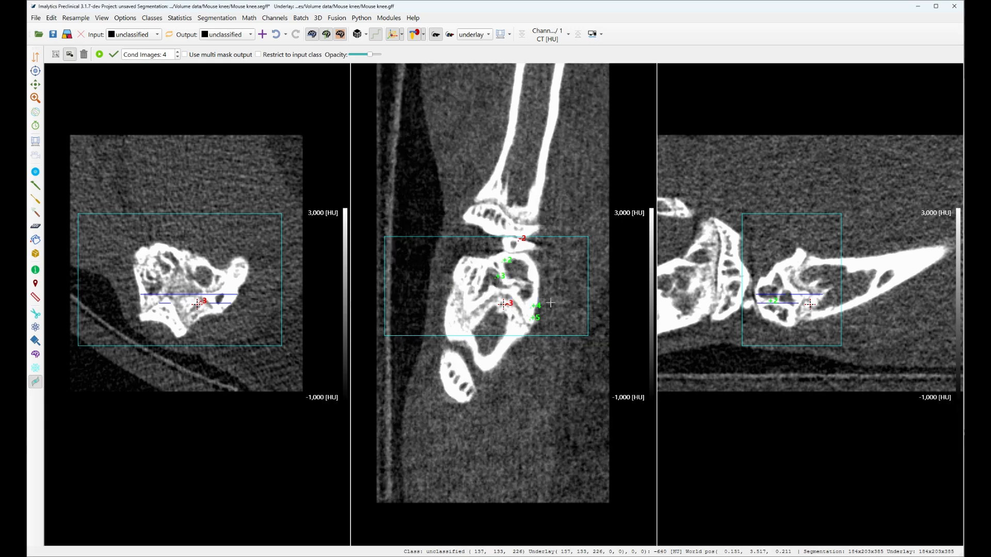
{"action": "scroll", "coordinate": [551, 303], "scroll_direction": "down", "scroll_amount": 5}
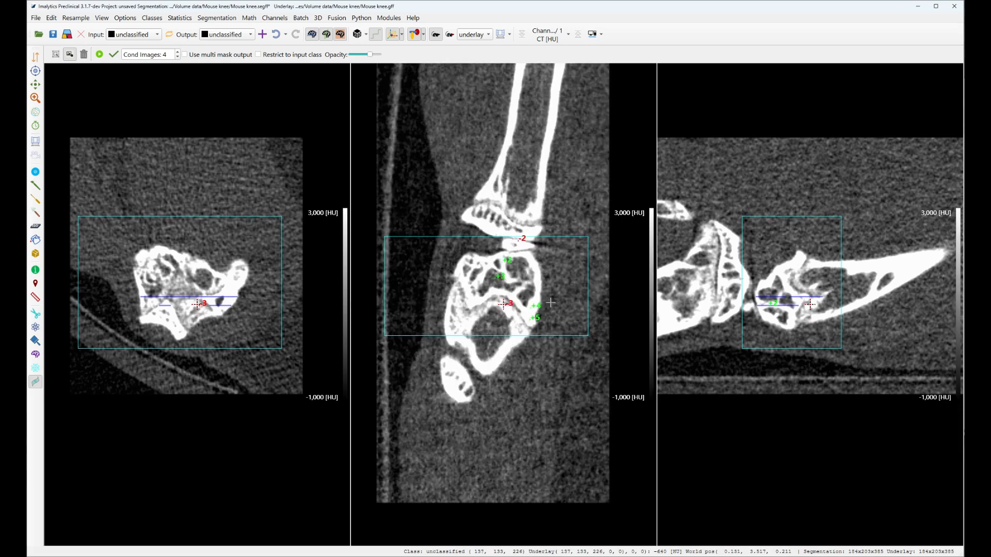
{"action": "scroll", "coordinate": [551, 302], "scroll_direction": "down", "scroll_amount": 4}
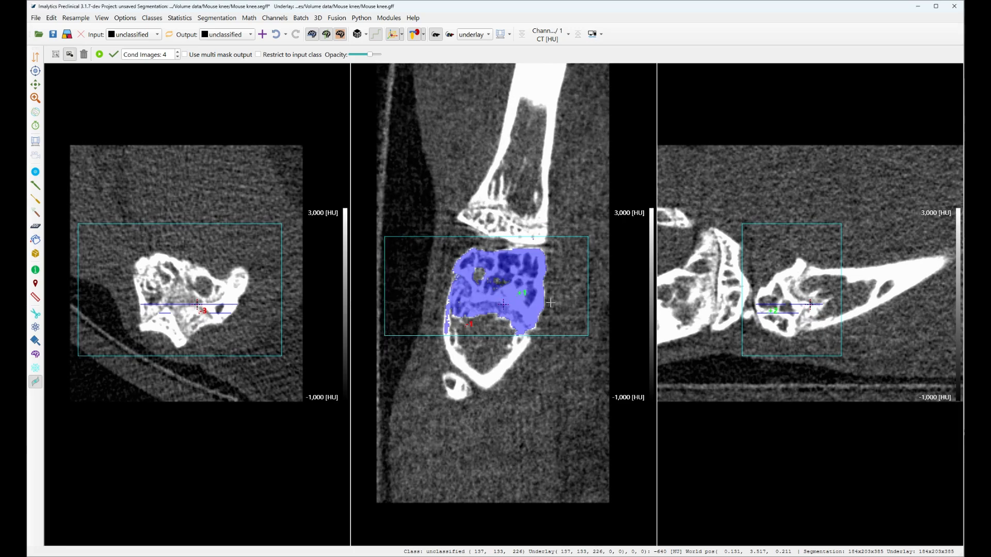
{"action": "right_click", "coordinate": [485, 311]}
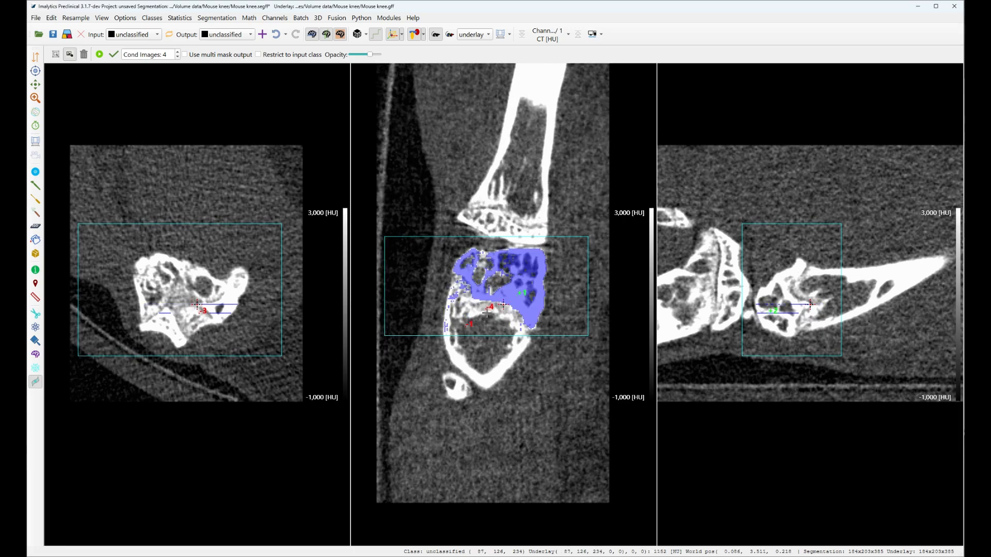
Step: In the current coronal slice, add five positive prompts across the bone end and its edges and one negative prompt on the adjoining left bone wall
{"action": "left_click", "coordinate": [502, 279]}
{"action": "left_click", "coordinate": [478, 273]}
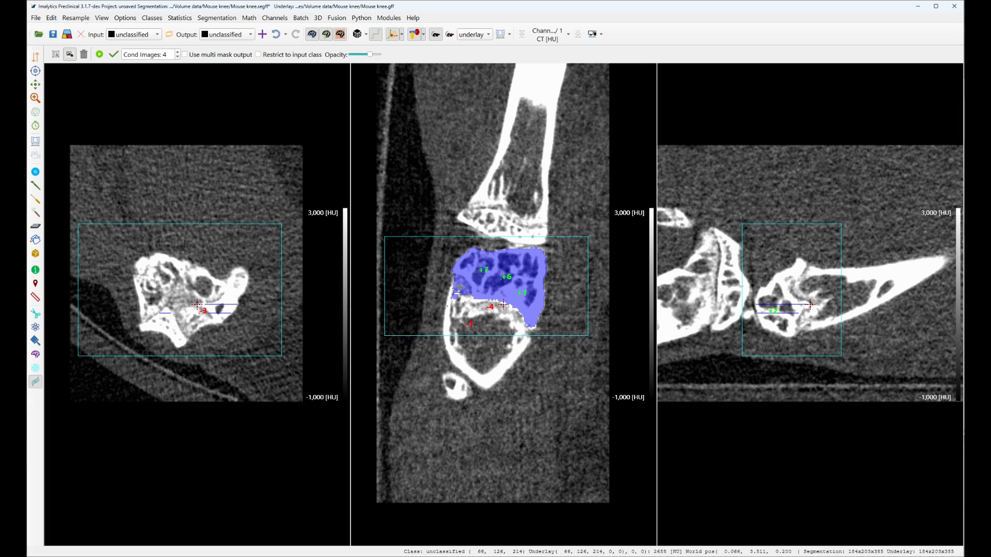
{"action": "right_click", "coordinate": [461, 285]}
{"action": "left_click", "coordinate": [533, 298]}
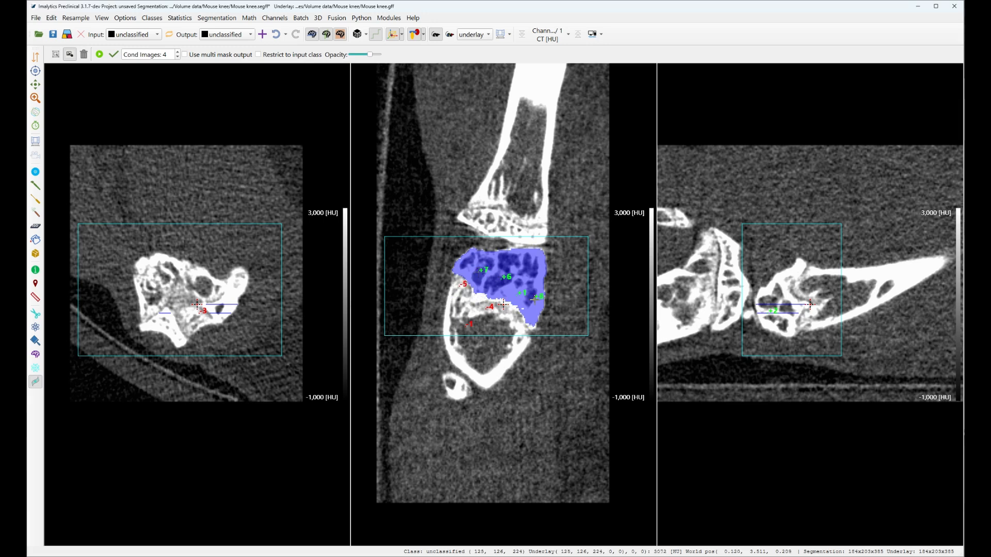
{"action": "left_click", "coordinate": [532, 252]}
{"action": "left_click", "coordinate": [480, 298]}
Step: In the coronal slice showing two lobes, add positive prompts on both lobes and their bridge and three negative prompts on the shaft below
{"action": "middle_click", "coordinate": [796, 271]}
{"action": "left_click", "coordinate": [475, 270]}
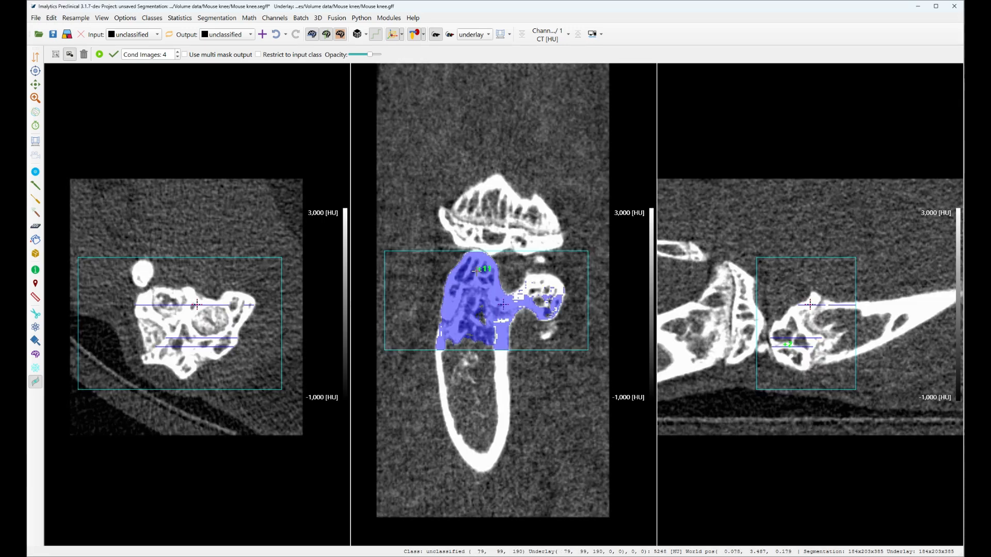
{"action": "left_click", "coordinate": [548, 284]}
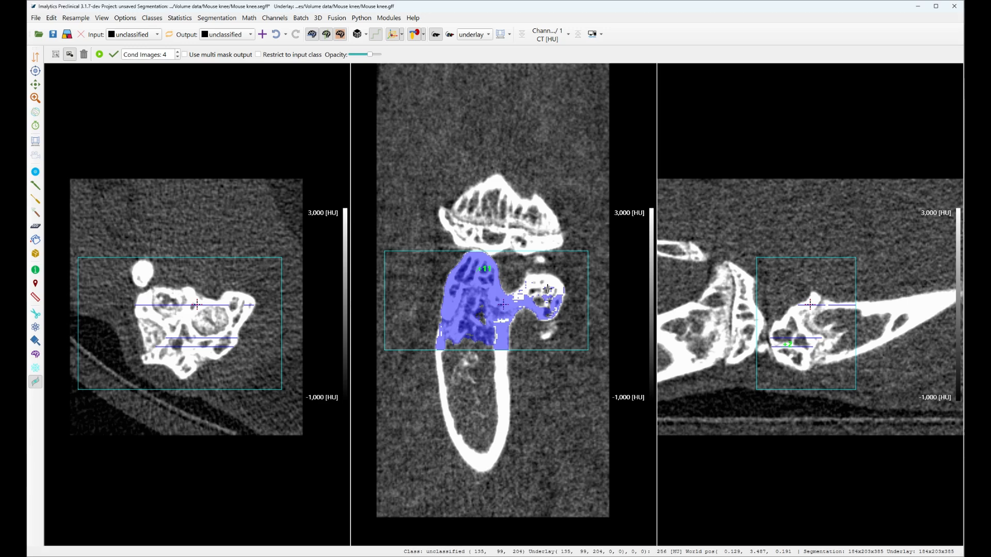
{"action": "right_click", "coordinate": [473, 295]}
{"action": "right_click", "coordinate": [460, 323]}
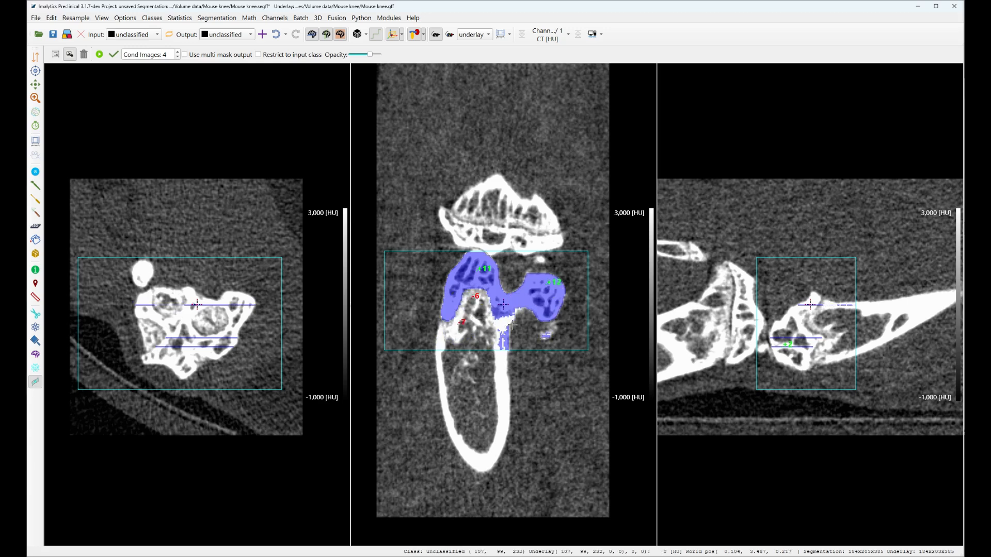
{"action": "right_click", "coordinate": [507, 338]}
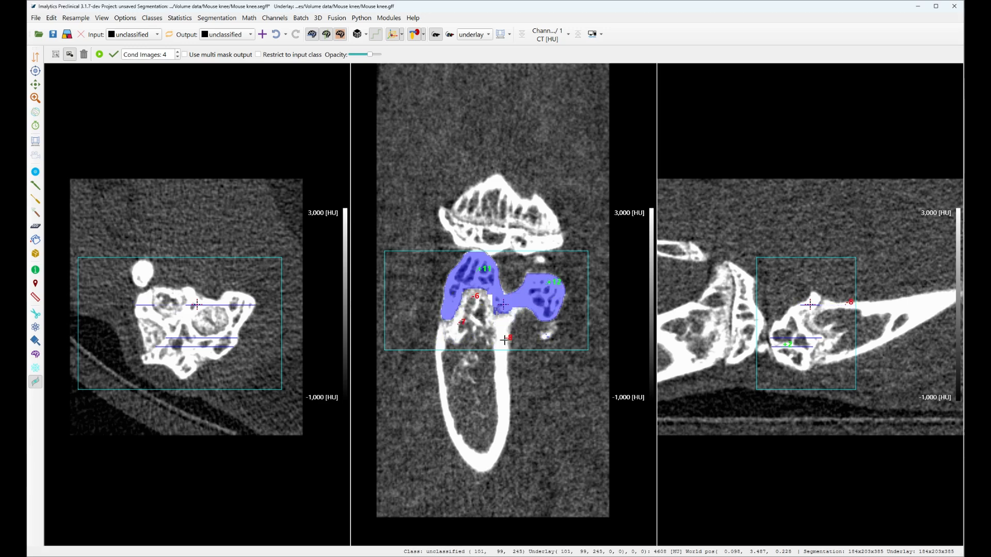
{"action": "left_click", "coordinate": [501, 299]}
Step: In the coronal slice with the cap-shaped bone end, add three positive prompts on the cap and one negative prompt in the cavity beneath it
{"action": "middle_click", "coordinate": [814, 294]}
{"action": "left_click", "coordinate": [483, 255]}
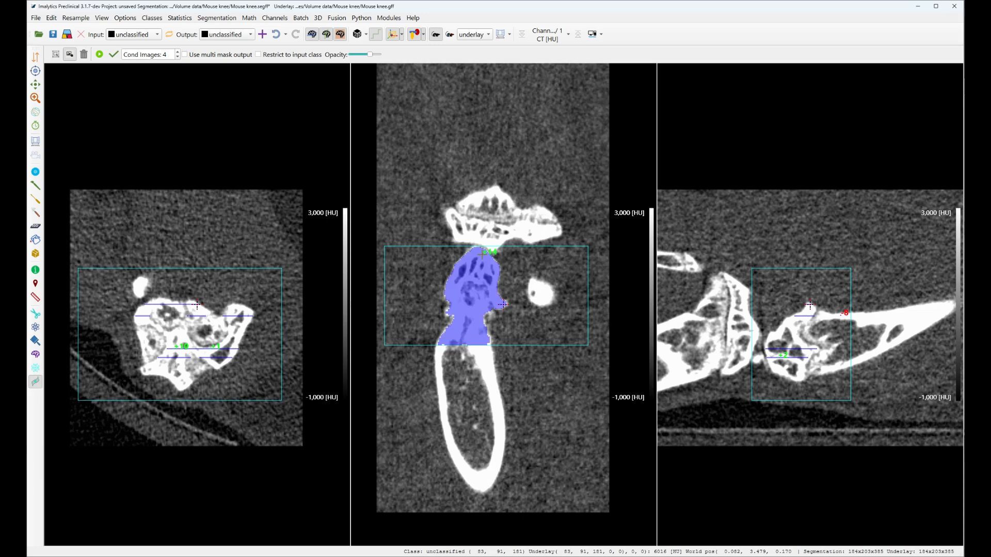
{"action": "right_click", "coordinate": [475, 301]}
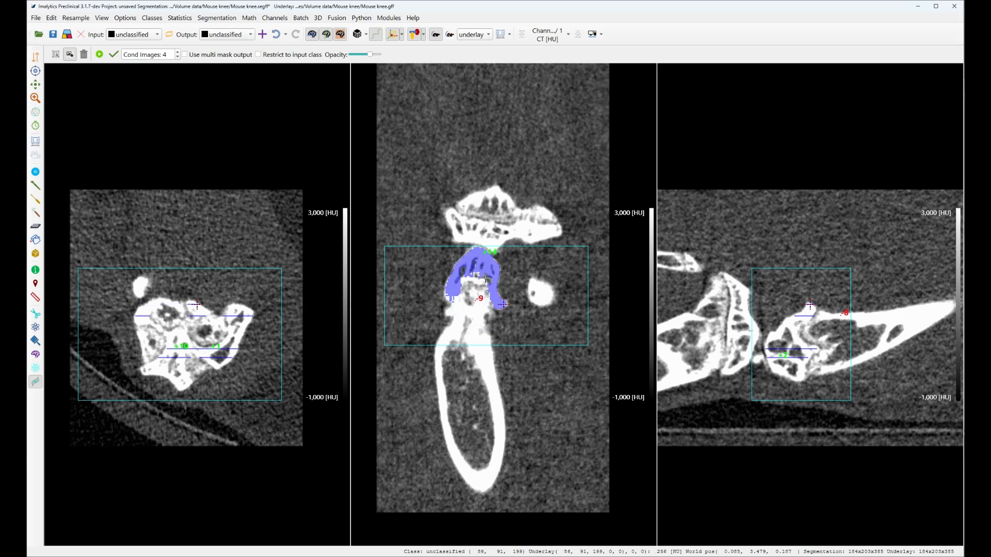
{"action": "left_click", "coordinate": [480, 276]}
{"action": "left_click", "coordinate": [486, 284]}
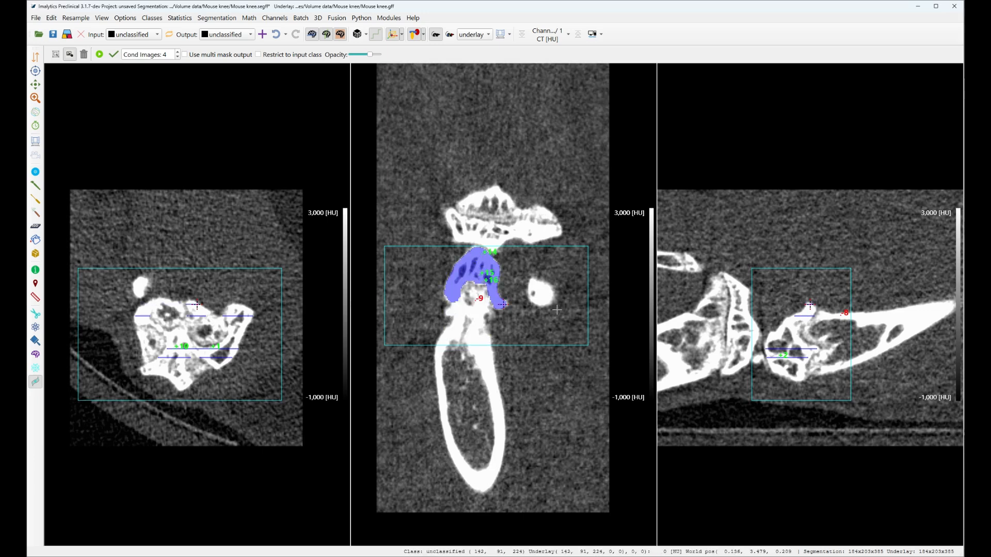
Step: In the coronal slice near the bone end's outer surface, add a positive prompt on the narrow bone and a negative prompt along its lower right edge
{"action": "middle_click", "coordinate": [800, 376]}
{"action": "left_click", "coordinate": [489, 299]}
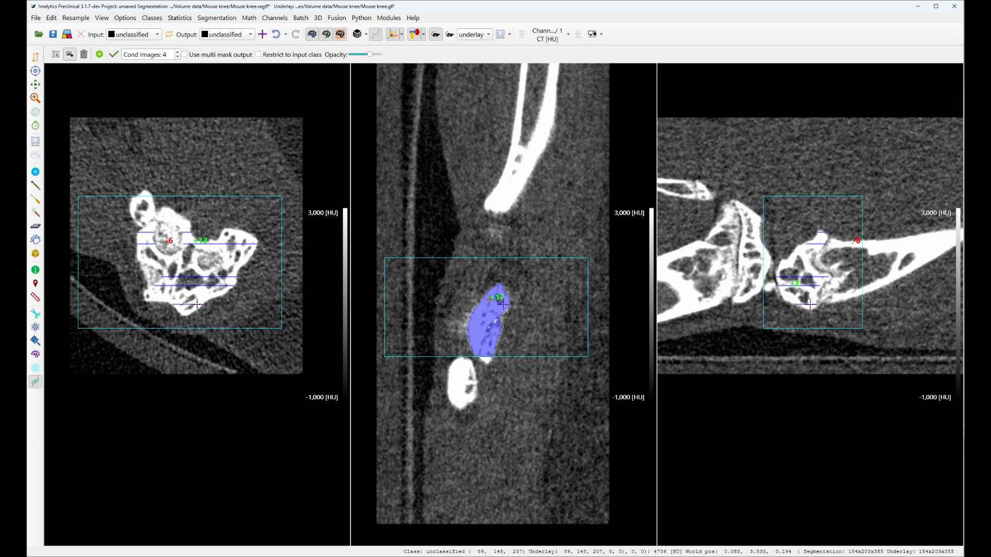
{"action": "right_click", "coordinate": [497, 335]}
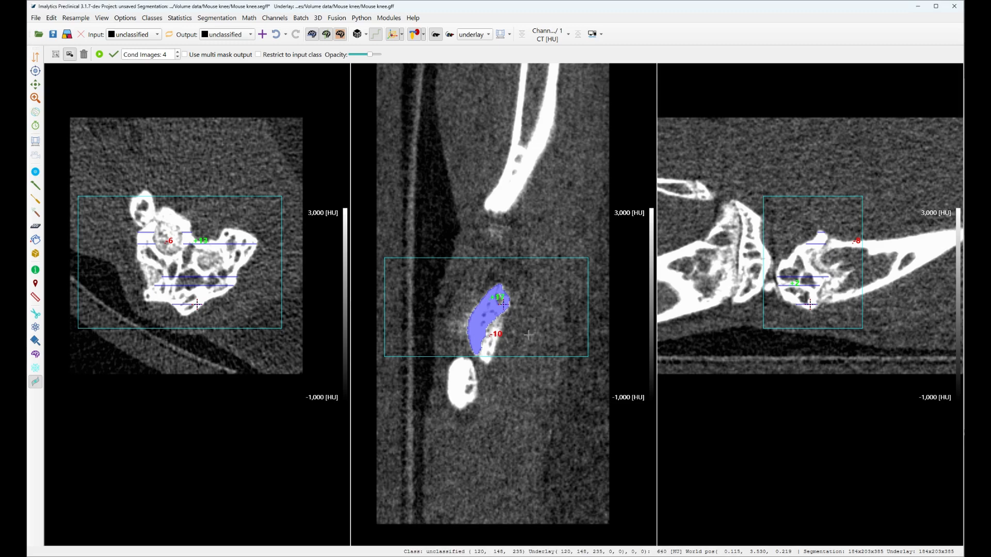
Step: Inspect the conditioning images setting and switch multi mask output on and off again
{"action": "double_click", "coordinate": [165, 55]}
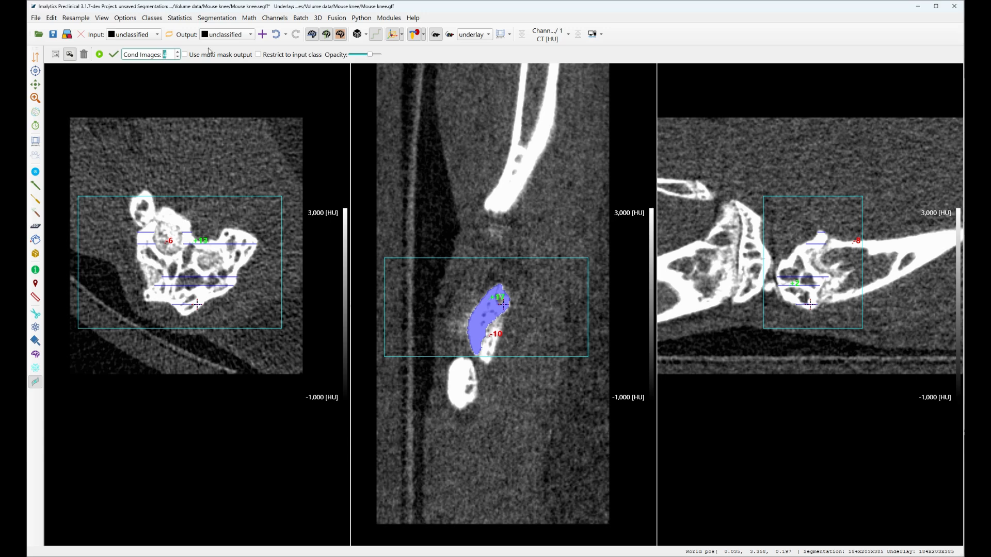
{"action": "left_click", "coordinate": [170, 56]}
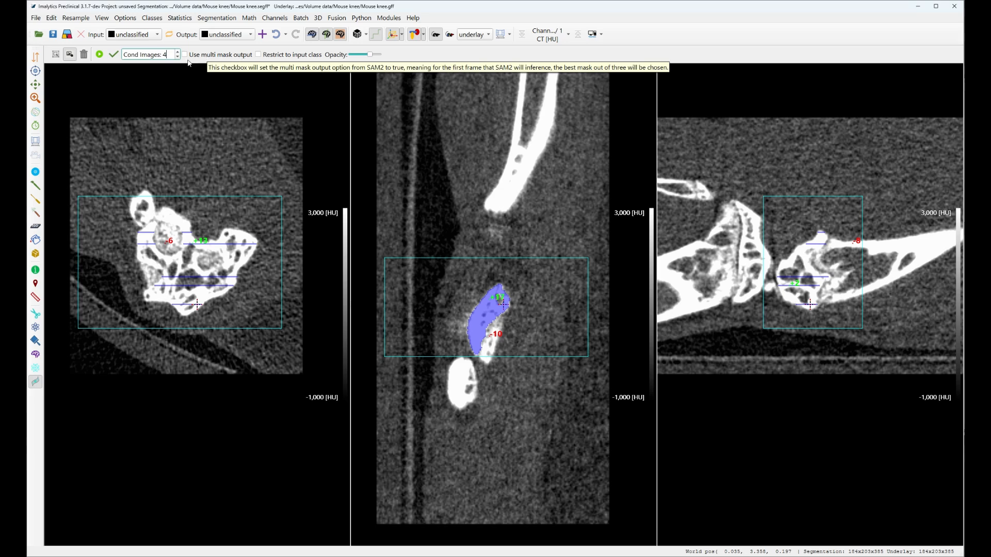
{"action": "left_click", "coordinate": [185, 55]}
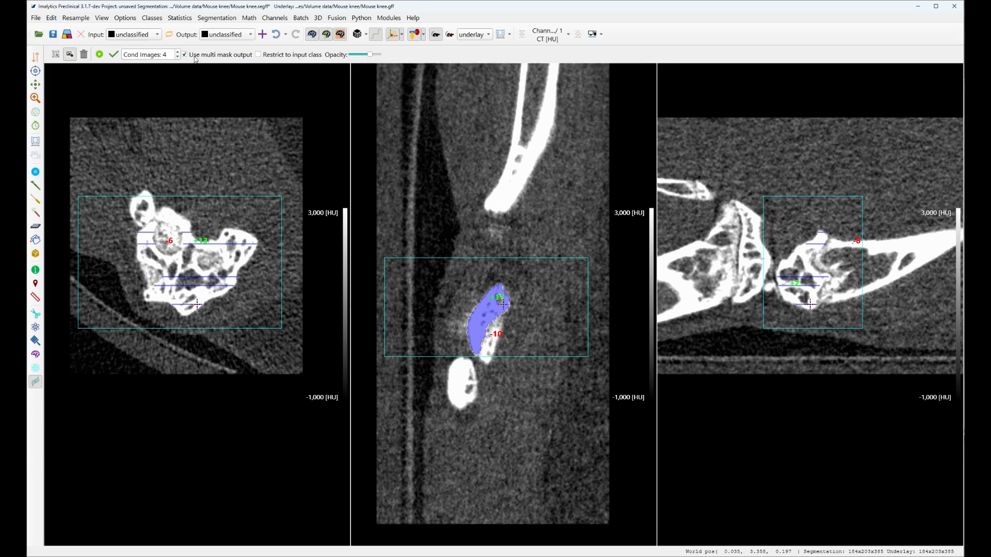
{"action": "left_click", "coordinate": [185, 55]}
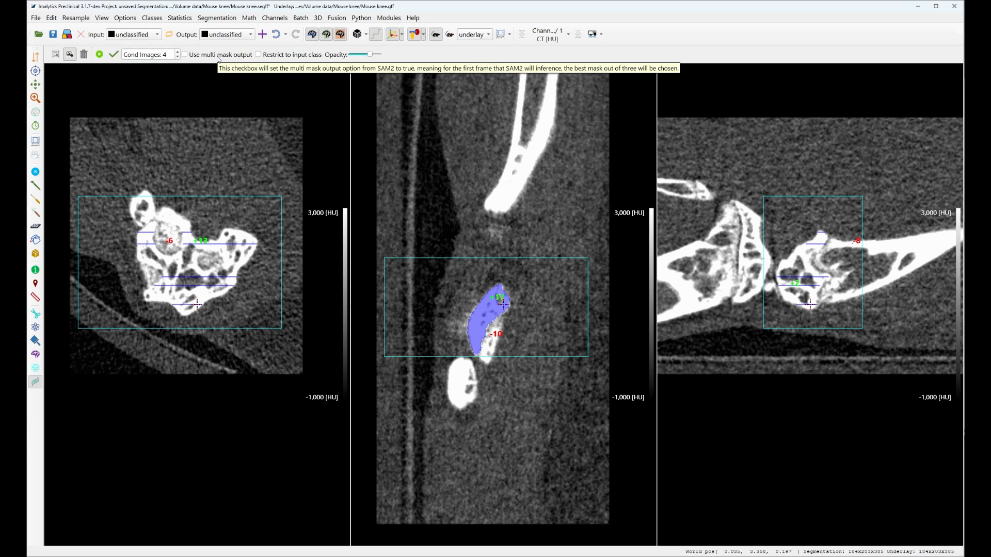
Step: Propagate the mask through all slices, rerun the propagation with the console shown to check the time per frame, and minimize the console
{"action": "left_click", "coordinate": [100, 58]}
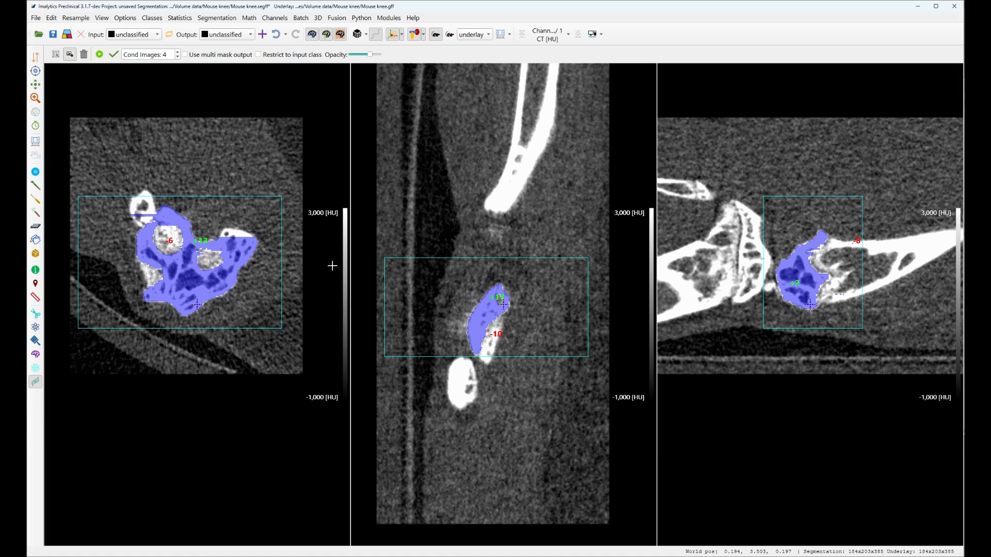
{"action": "left_click", "coordinate": [125, 18]}
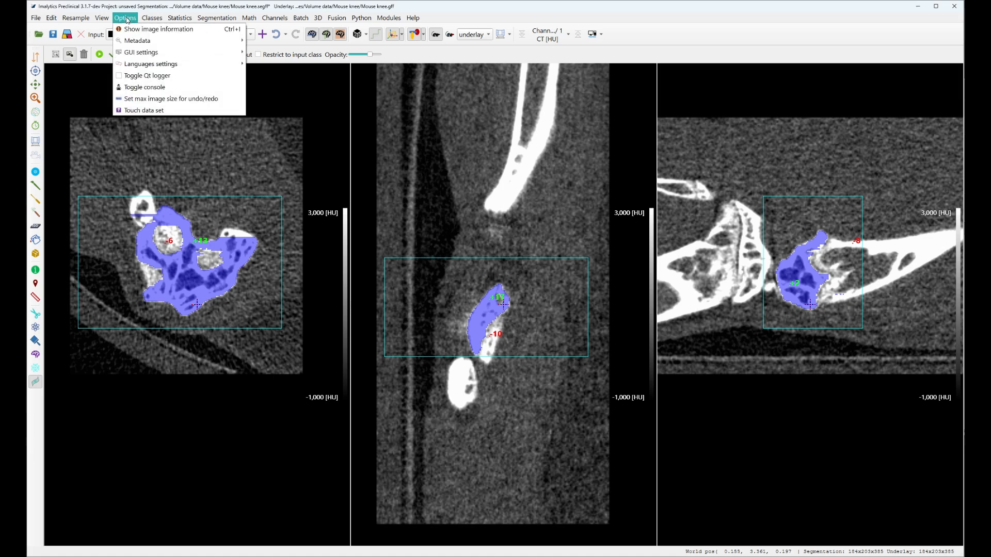
{"action": "left_click", "coordinate": [145, 88]}
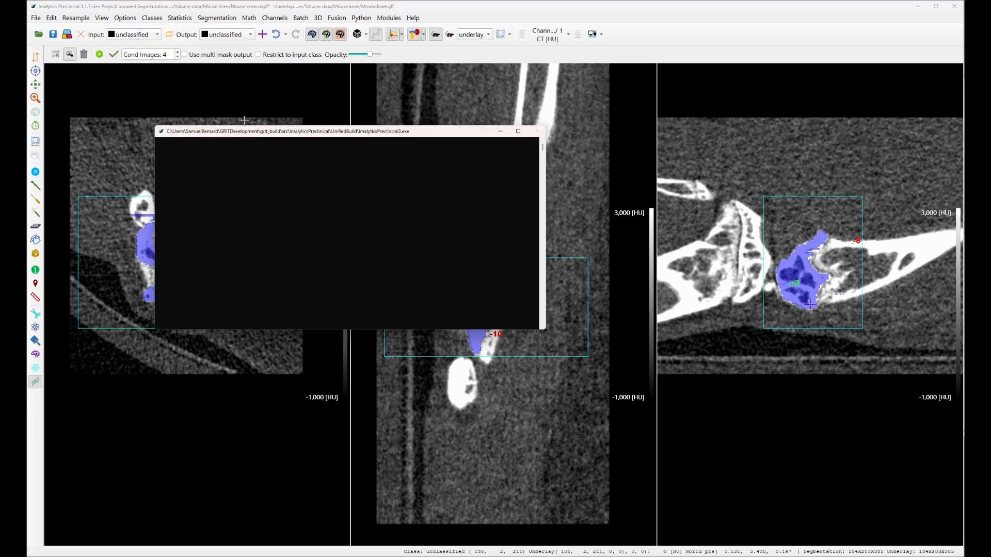
{"action": "left_click_drag", "start_coordinate": [260, 132], "coordinate": [502, 113]}
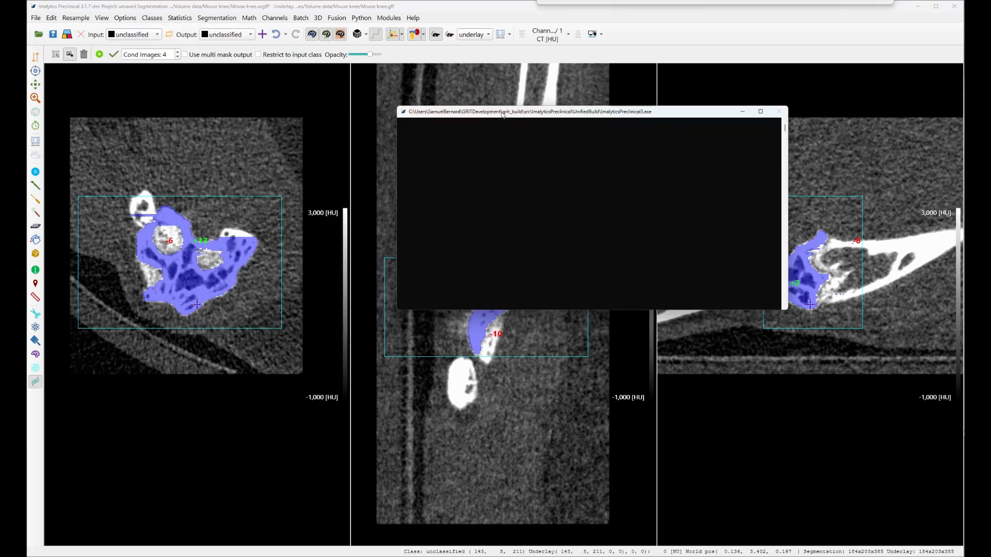
{"action": "left_click", "coordinate": [99, 55]}
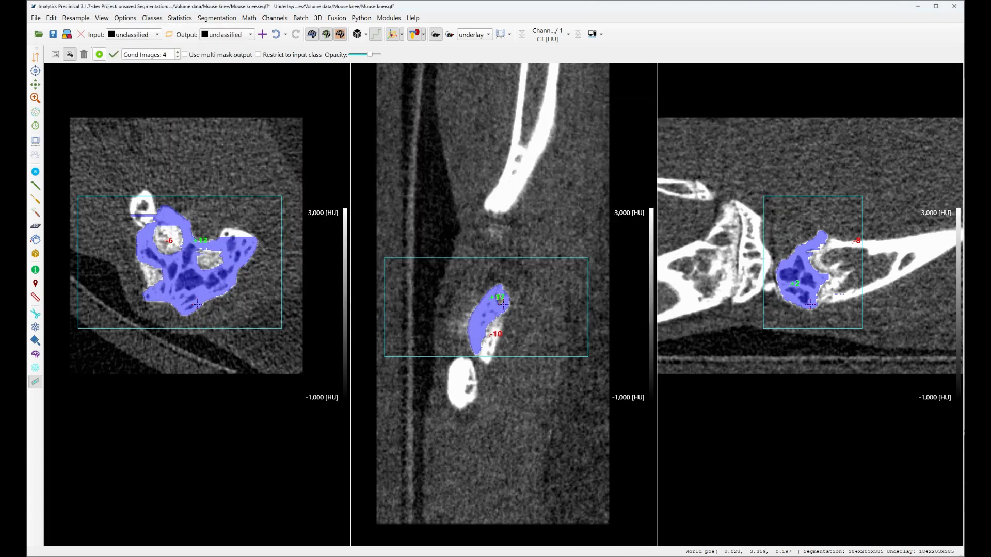
{"action": "left_click", "coordinate": [930, 531]}
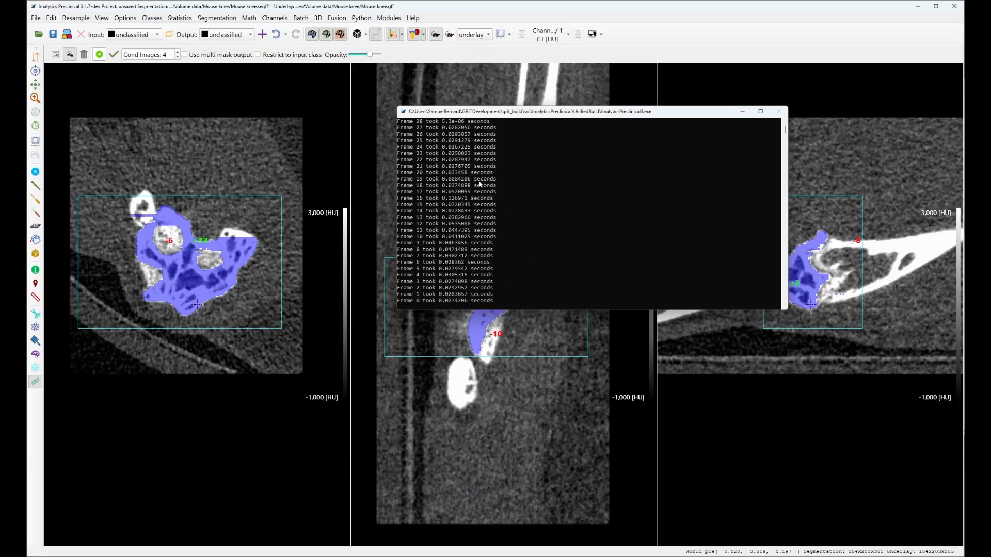
{"action": "left_click", "coordinate": [743, 113]}
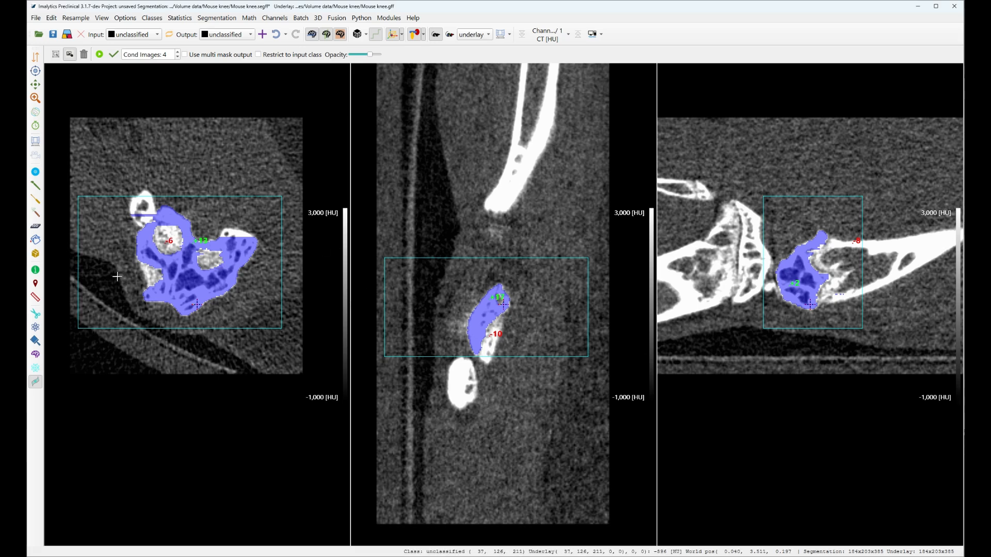
Step: Review the propagated mask and add a negative prompt on the separate small bone beside the bone end in the coronal view
{"action": "scroll", "coordinate": [117, 276], "scroll_direction": "up", "scroll_amount": 15}
{"action": "scroll", "coordinate": [172, 267], "scroll_direction": "down", "scroll_amount": 7}
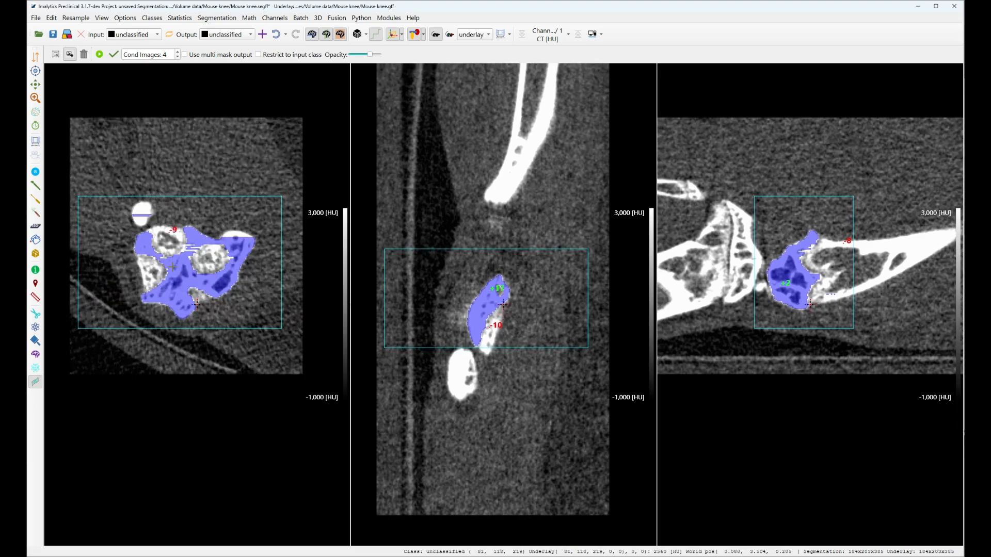
{"action": "scroll", "coordinate": [172, 267], "scroll_direction": "down", "scroll_amount": 5}
{"action": "scroll", "coordinate": [797, 241], "scroll_direction": "down", "scroll_amount": 20}
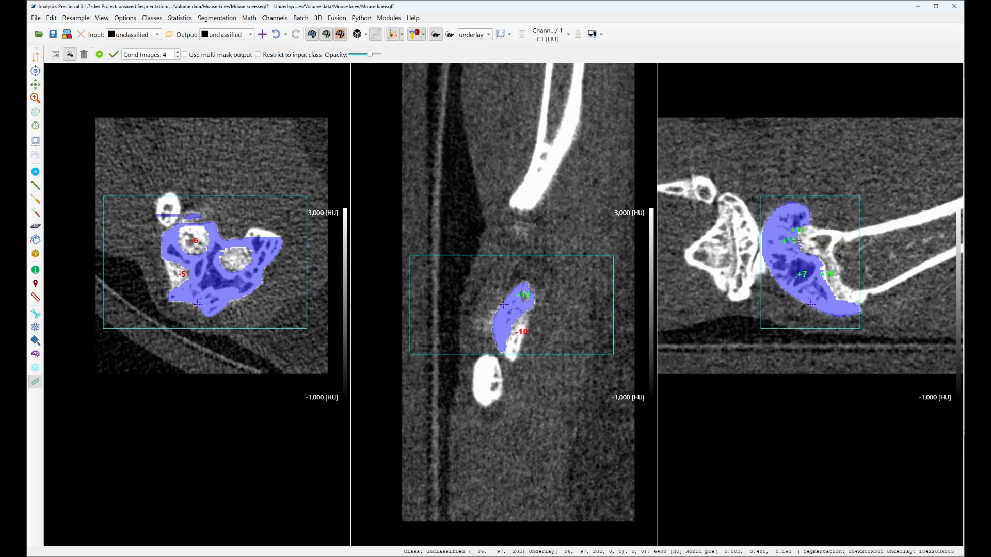
{"action": "scroll", "coordinate": [796, 241], "scroll_direction": "down", "scroll_amount": 10}
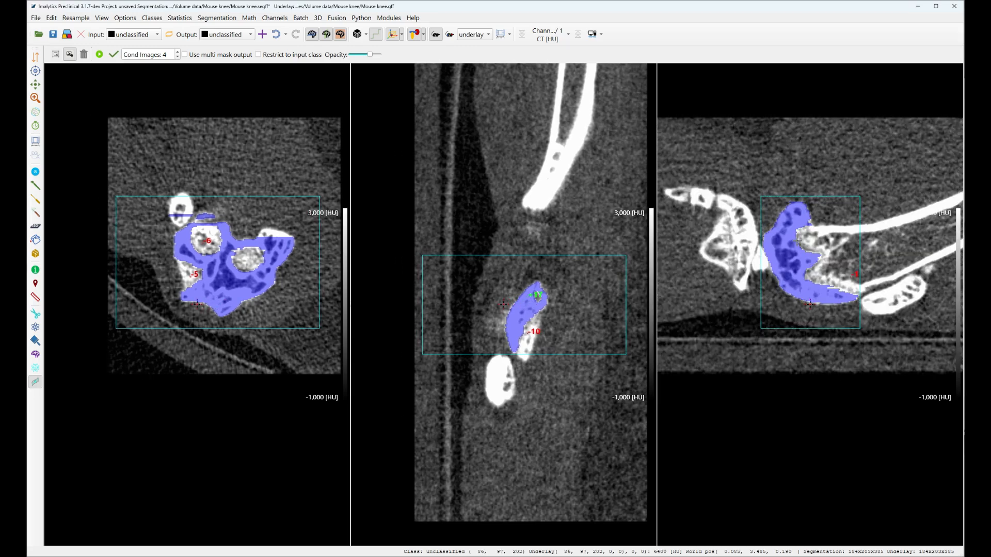
{"action": "left_click", "coordinate": [181, 214]}
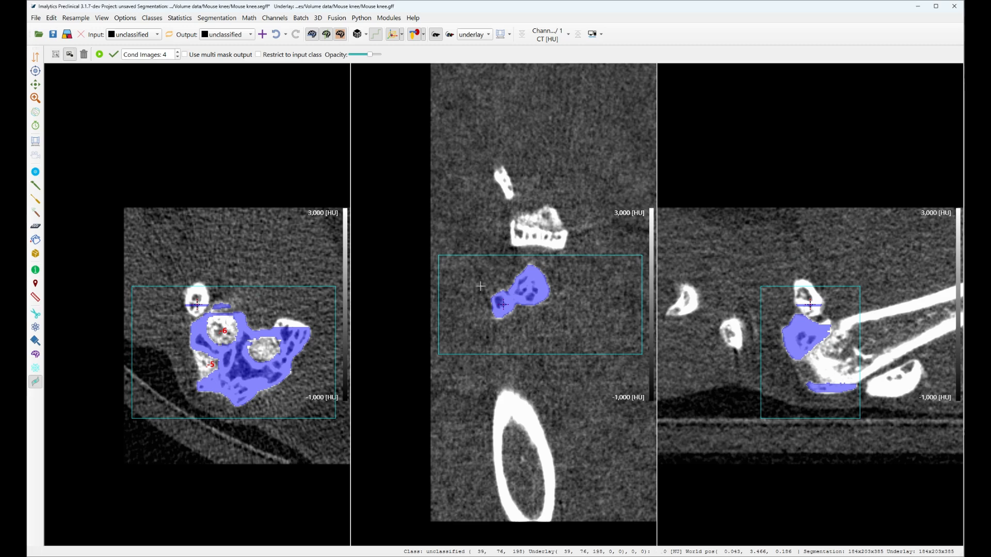
{"action": "left_click", "coordinate": [503, 305]}
Step: Examine the mask across the coronal slices of the bone end and return to the slices with the separate small bone
{"action": "scroll", "coordinate": [534, 269], "scroll_direction": "up", "scroll_amount": 7}
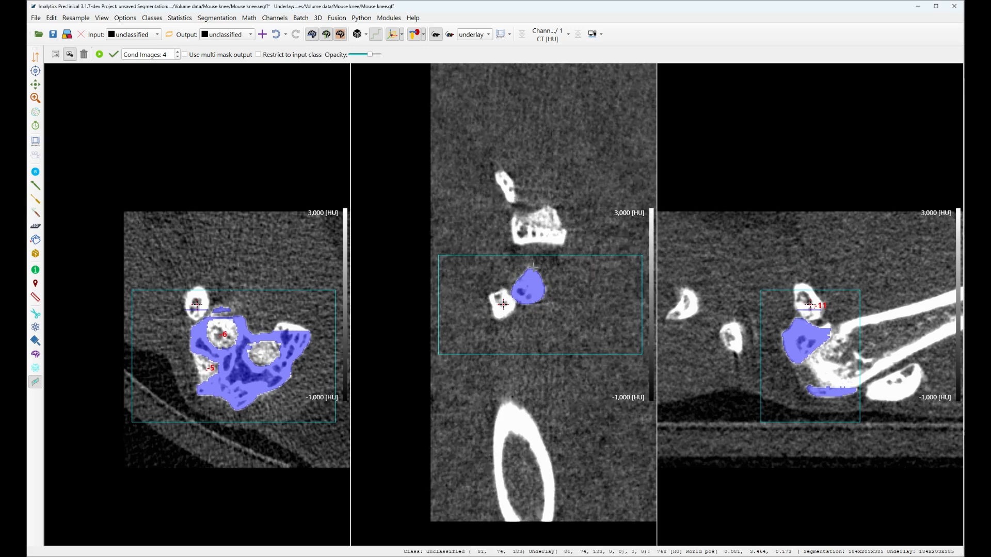
{"action": "scroll", "coordinate": [534, 269], "scroll_direction": "down", "scroll_amount": 9}
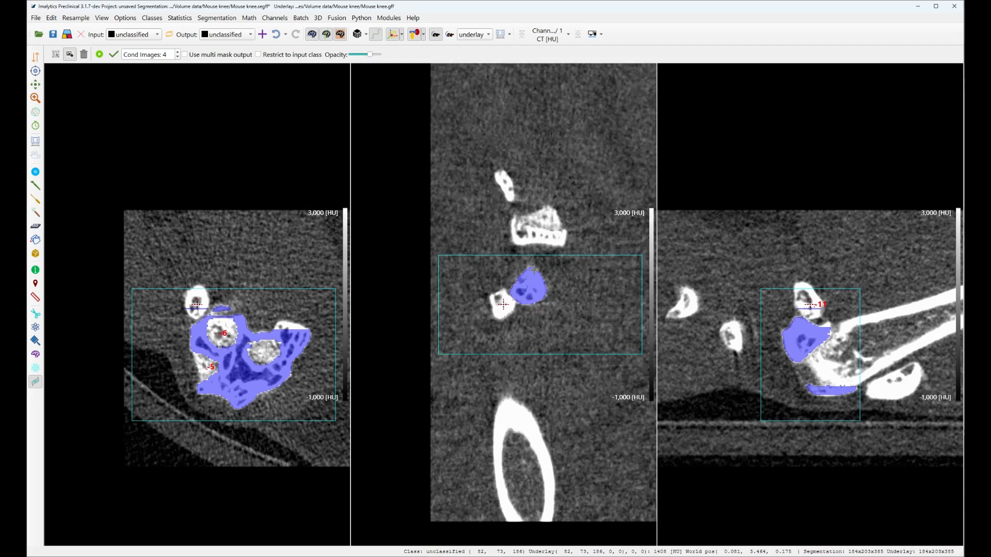
{"action": "scroll", "coordinate": [534, 271], "scroll_direction": "down", "scroll_amount": 20}
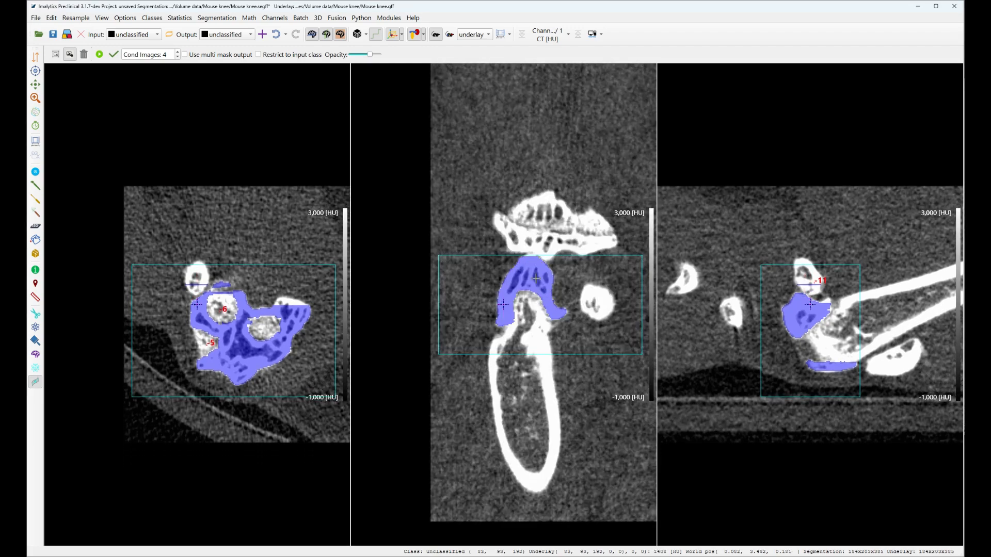
{"action": "scroll", "coordinate": [538, 280], "scroll_direction": "down", "scroll_amount": 14}
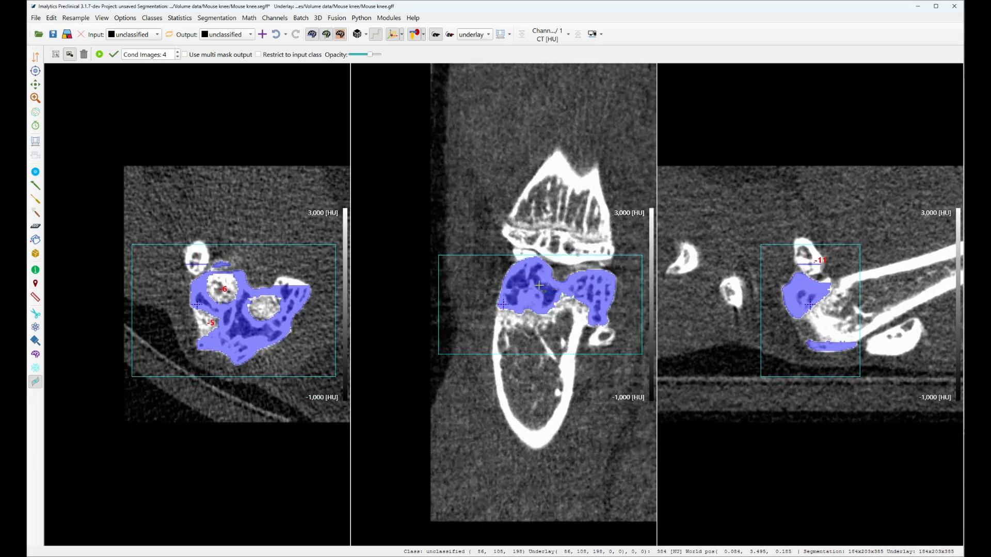
{"action": "scroll", "coordinate": [539, 286], "scroll_direction": "down", "scroll_amount": 20}
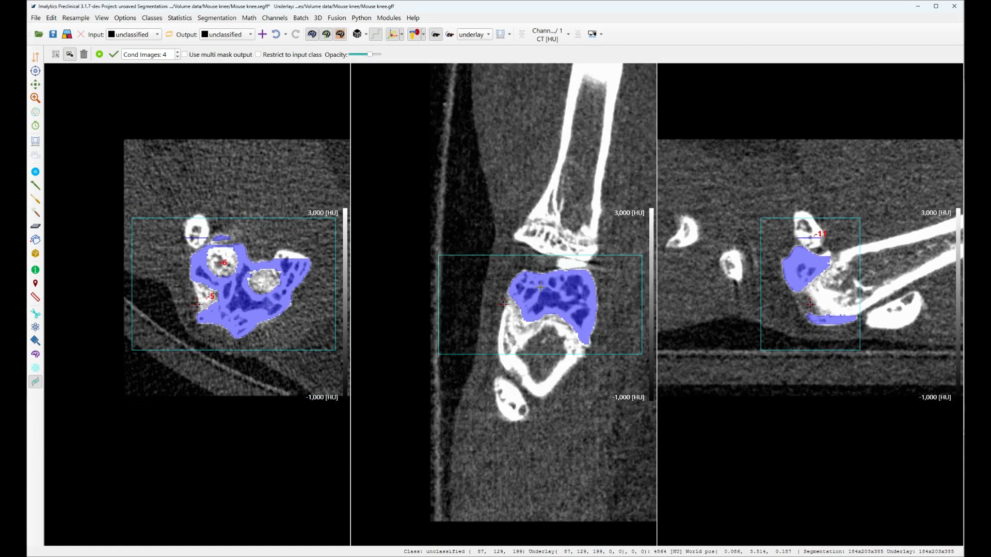
{"action": "scroll", "coordinate": [541, 288], "scroll_direction": "down", "scroll_amount": 14}
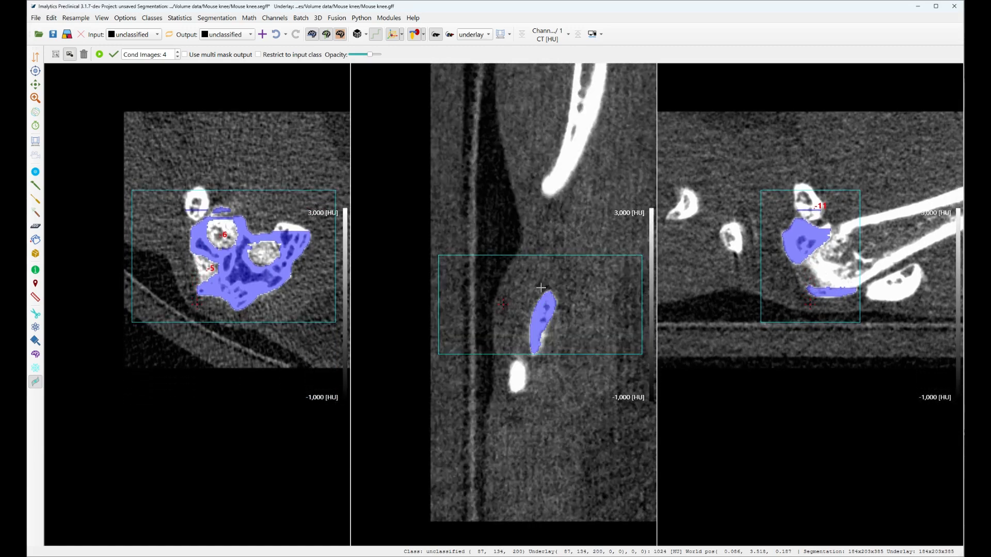
{"action": "scroll", "coordinate": [541, 287], "scroll_direction": "up", "scroll_amount": 16}
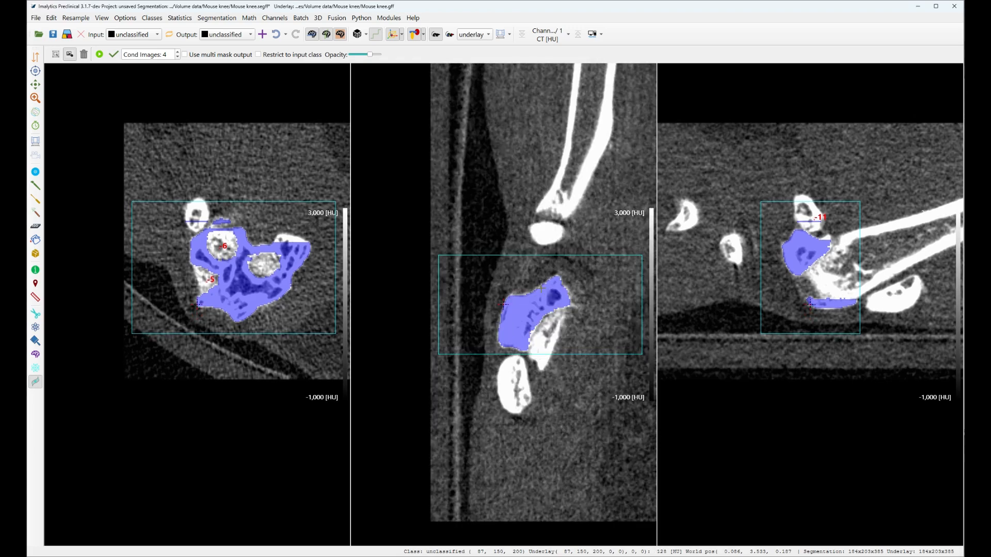
{"action": "scroll", "coordinate": [540, 287], "scroll_direction": "down", "scroll_amount": 5}
{"action": "scroll", "coordinate": [540, 287], "scroll_direction": "down", "scroll_amount": 6}
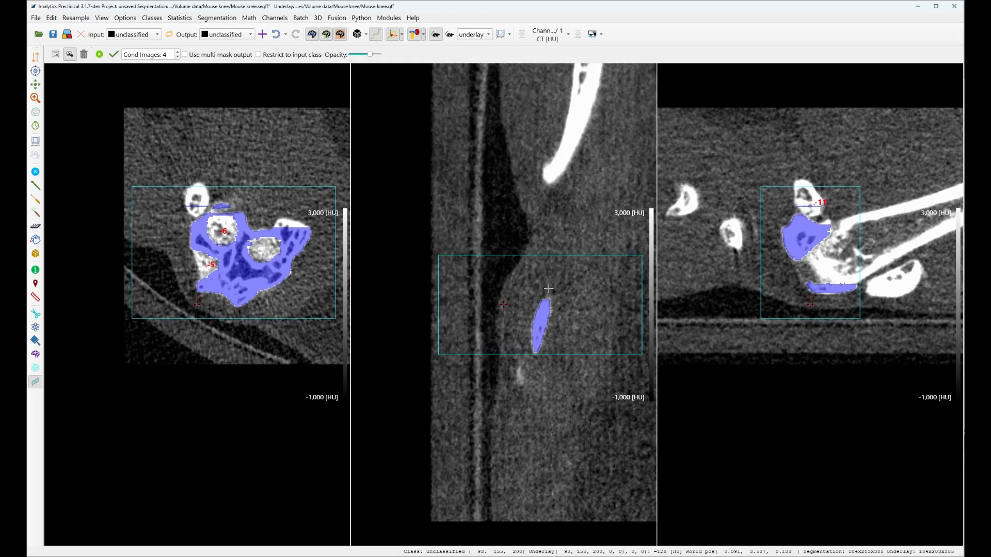
{"action": "left_click", "coordinate": [808, 208]}
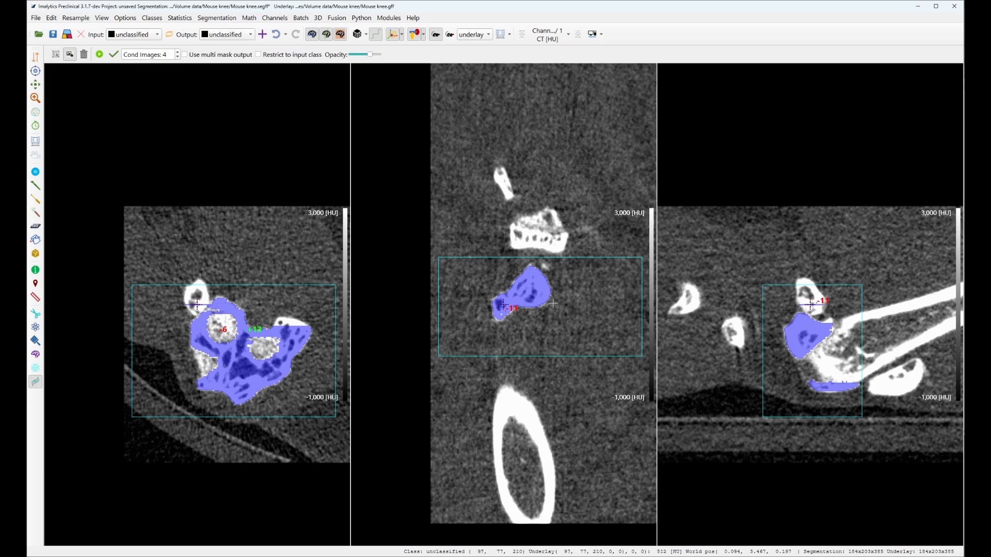
Step: Add a positive prompt on the separate round bone section beside the bone end in the coronal view and rerun the propagation
{"action": "left_click", "coordinate": [502, 308]}
{"action": "left_click", "coordinate": [292, 321]}
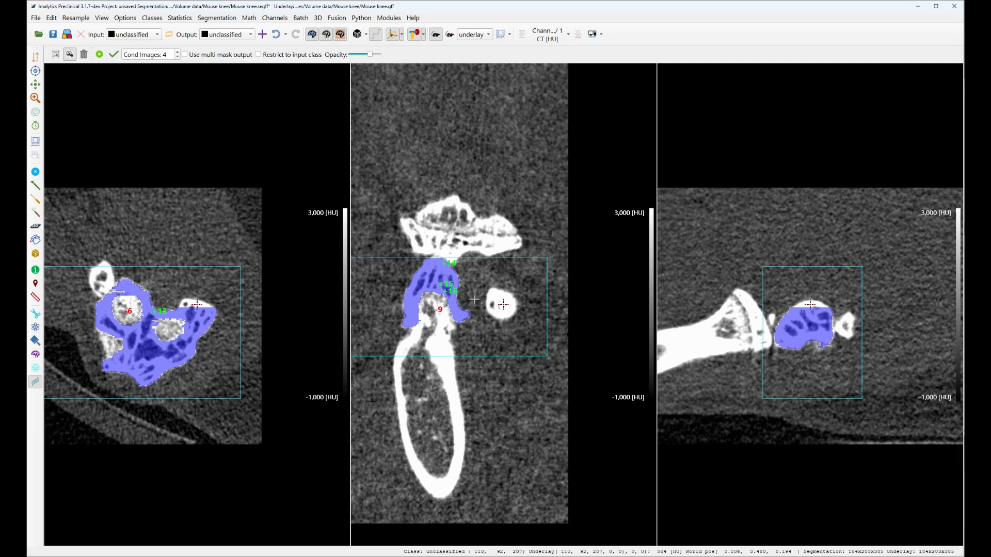
{"action": "left_click", "coordinate": [503, 305]}
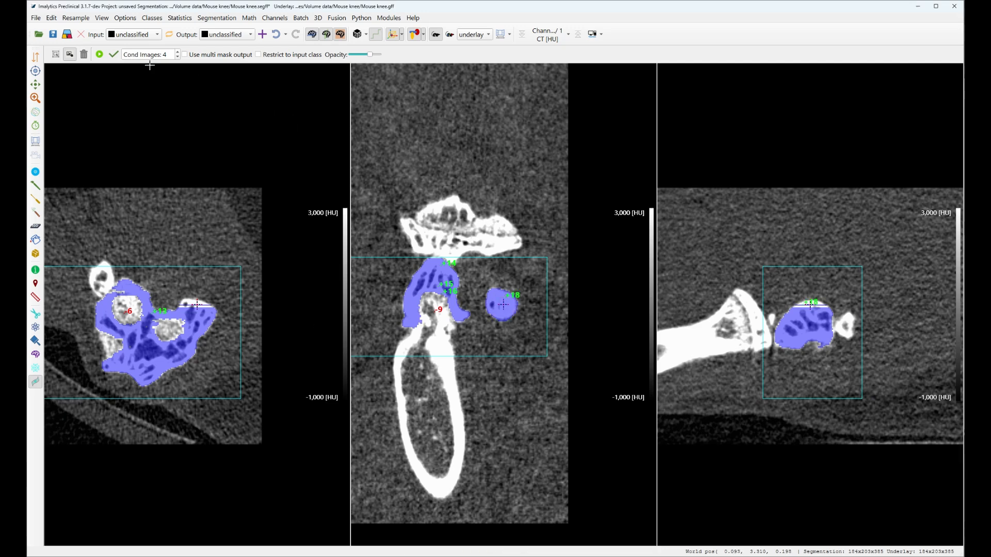
{"action": "left_click", "coordinate": [100, 54]}
Step: Bring up the console to check the processing time per frame and minimize it again
{"action": "mouse_move", "coordinate": [851, 556]}
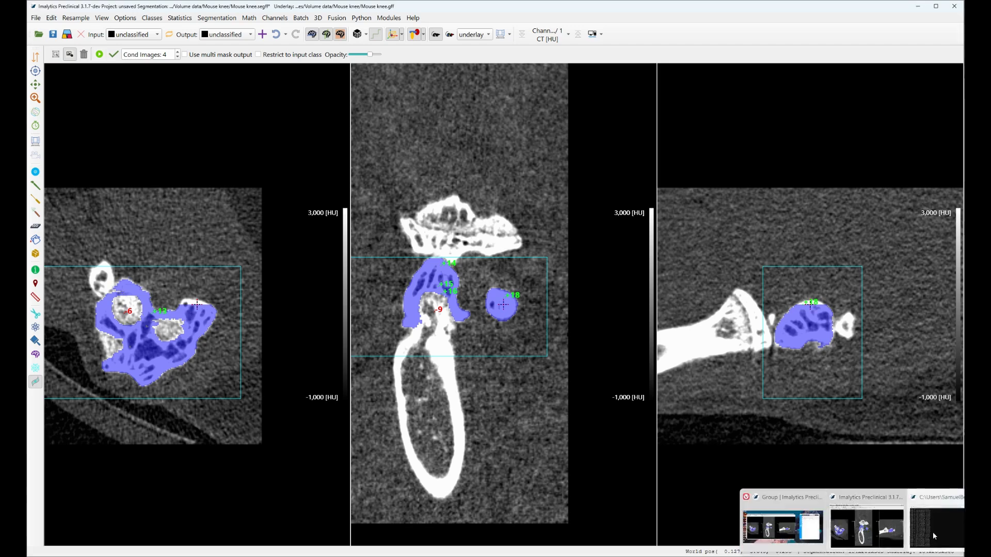
{"action": "left_click", "coordinate": [932, 535]}
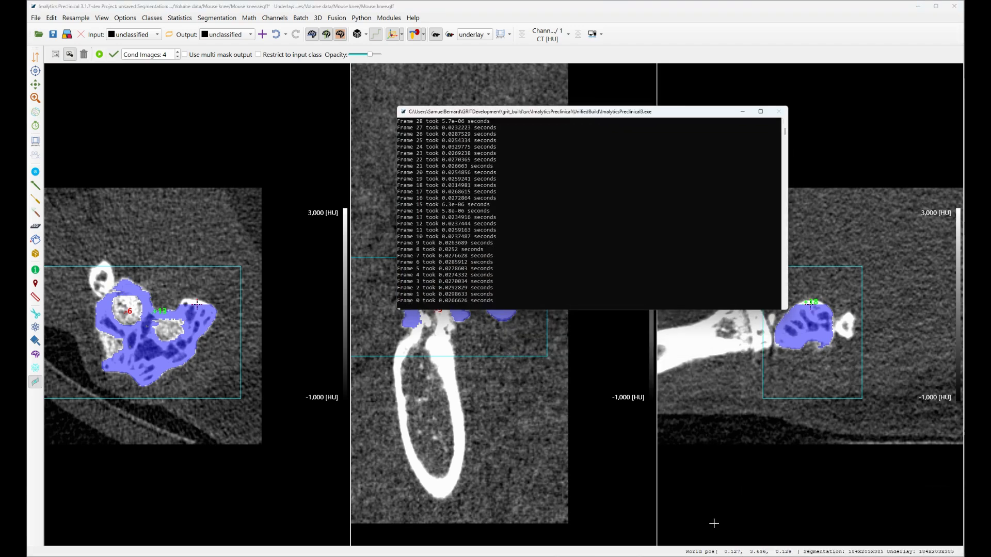
{"action": "left_click", "coordinate": [743, 112]}
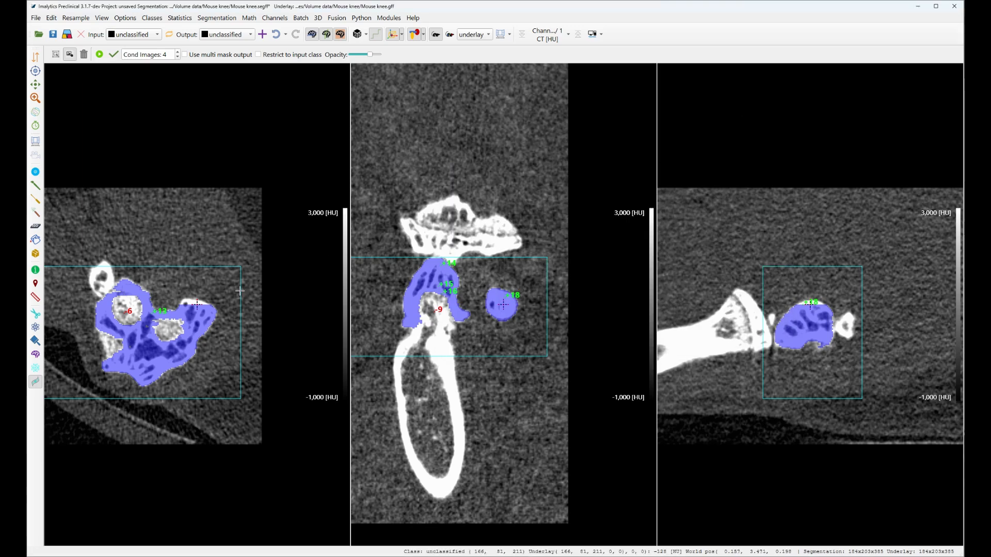
Step: Add further positive prompts on the round bone section in nearby coronal slices and propagate the mask again
{"action": "middle_click", "coordinate": [191, 301]}
{"action": "left_click", "coordinate": [501, 297]}
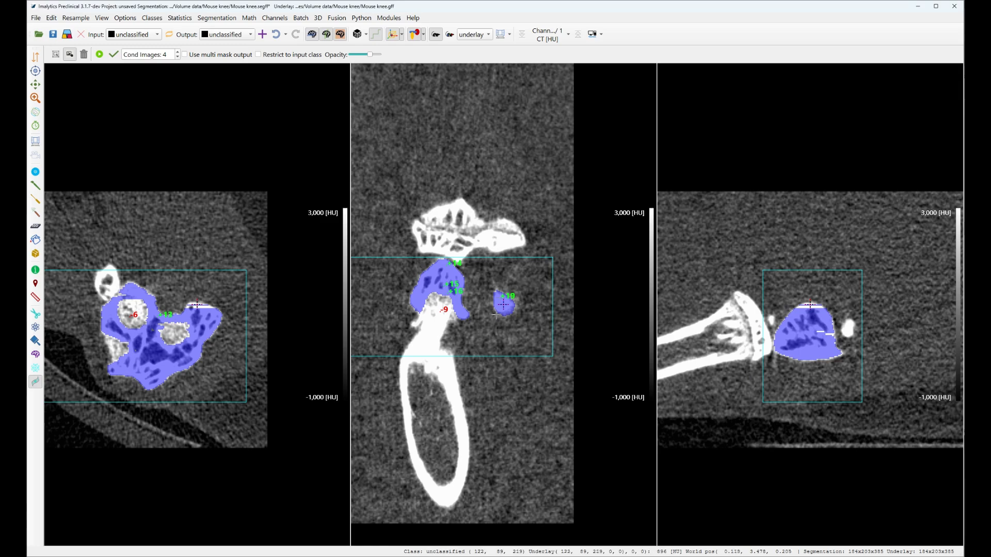
{"action": "middle_click", "coordinate": [195, 303]}
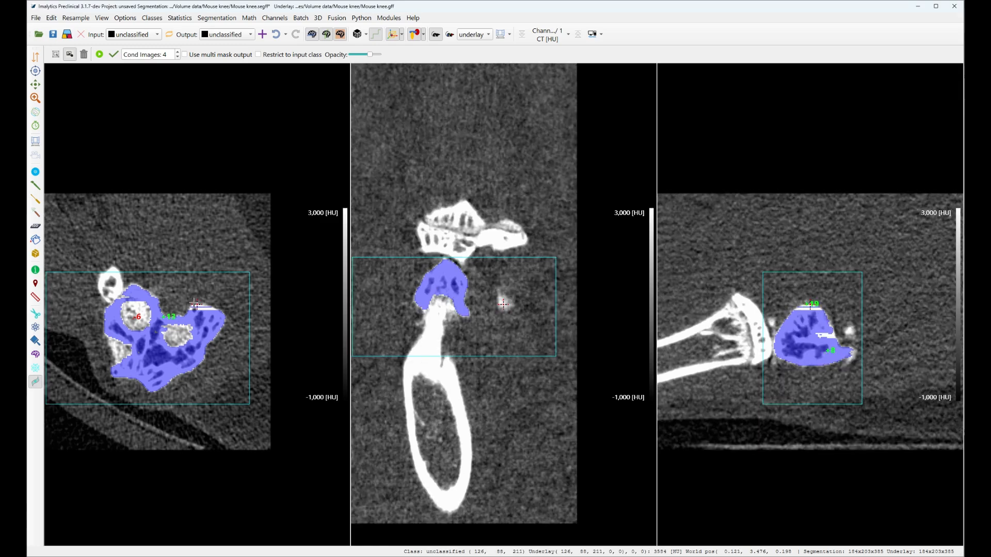
{"action": "left_click", "coordinate": [504, 304]}
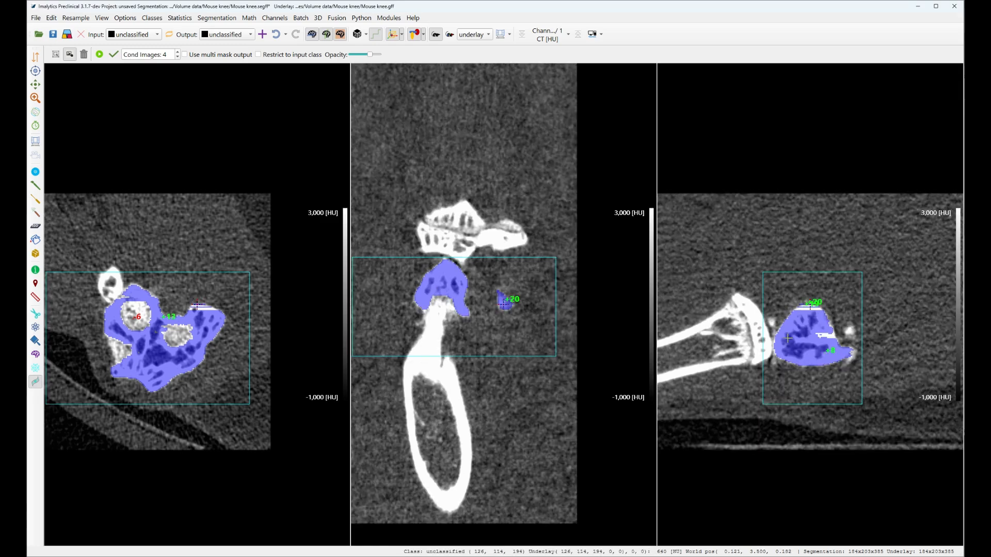
{"action": "left_click", "coordinate": [826, 334]}
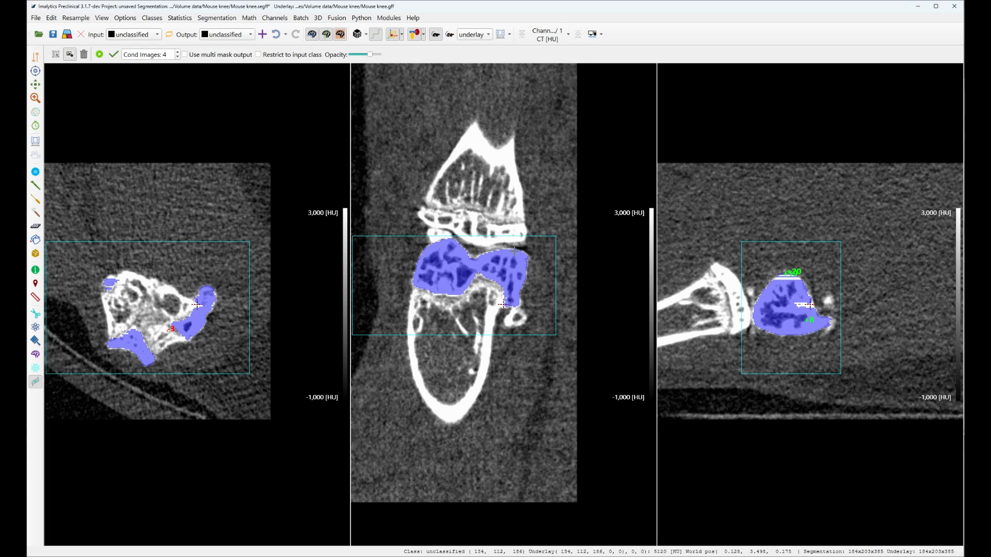
{"action": "left_click", "coordinate": [106, 55]}
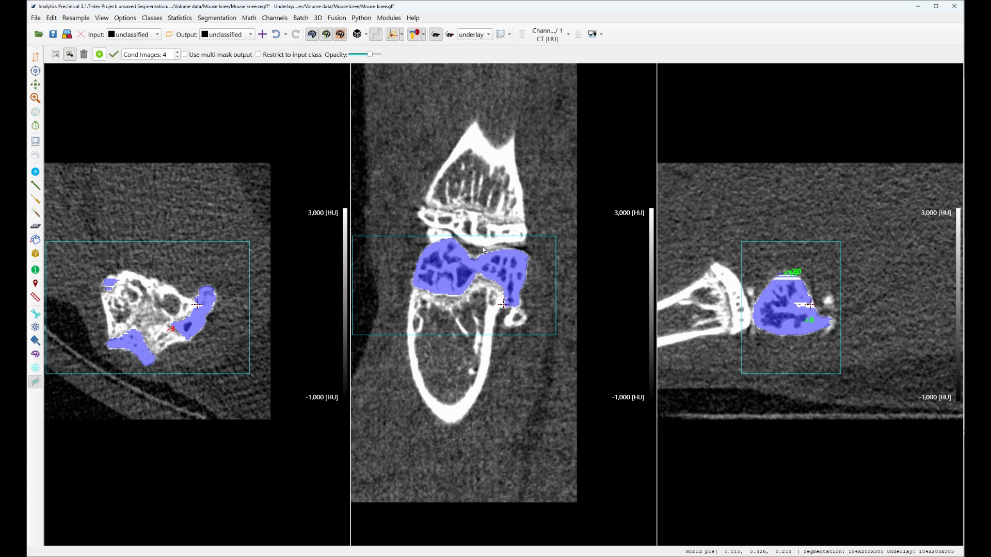
{"action": "left_click", "coordinate": [788, 278]}
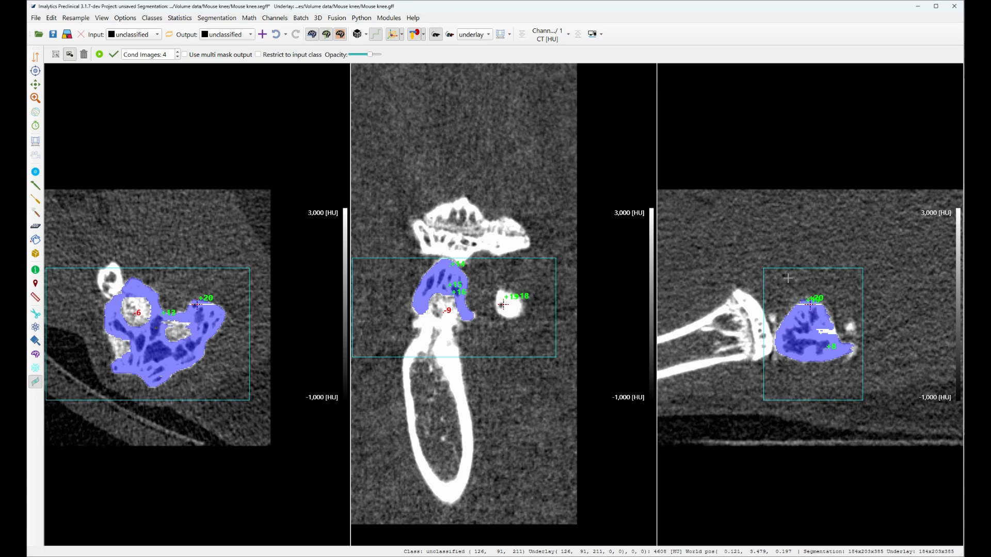
{"action": "left_click_drag", "start_coordinate": [499, 306], "coordinate": [502, 305]}
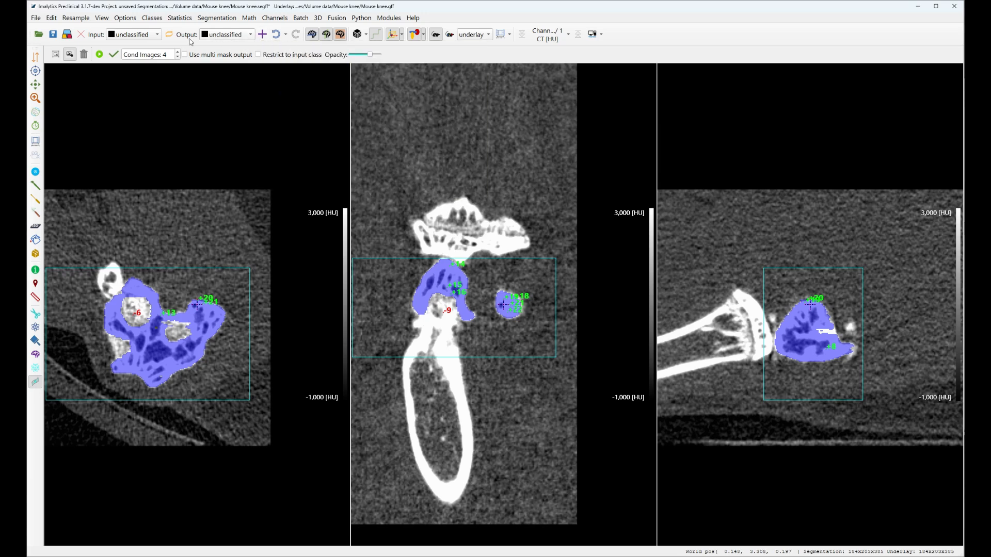
{"action": "left_click", "coordinate": [113, 55]}
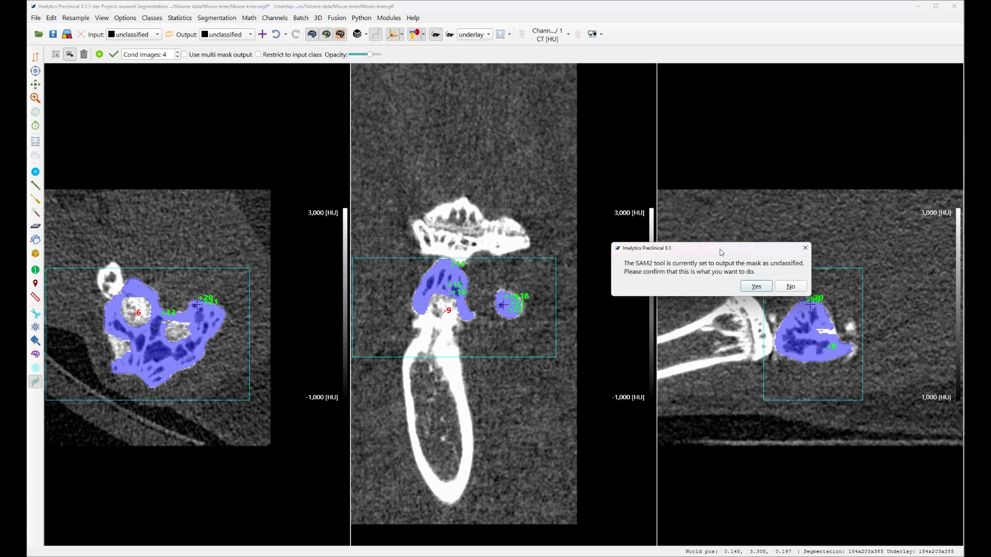
{"action": "left_click_drag", "start_coordinate": [721, 252], "coordinate": [656, 241]}
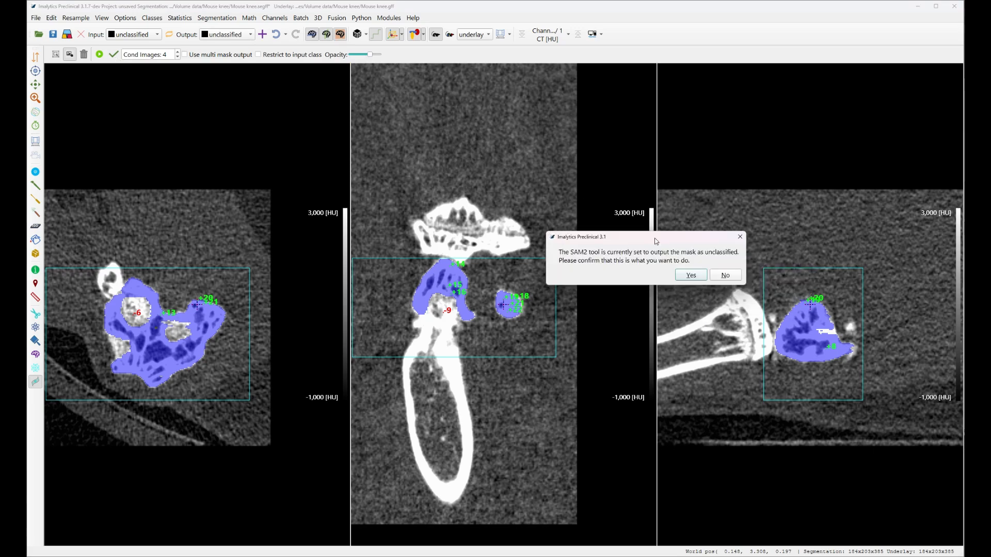
{"action": "left_click", "coordinate": [728, 276]}
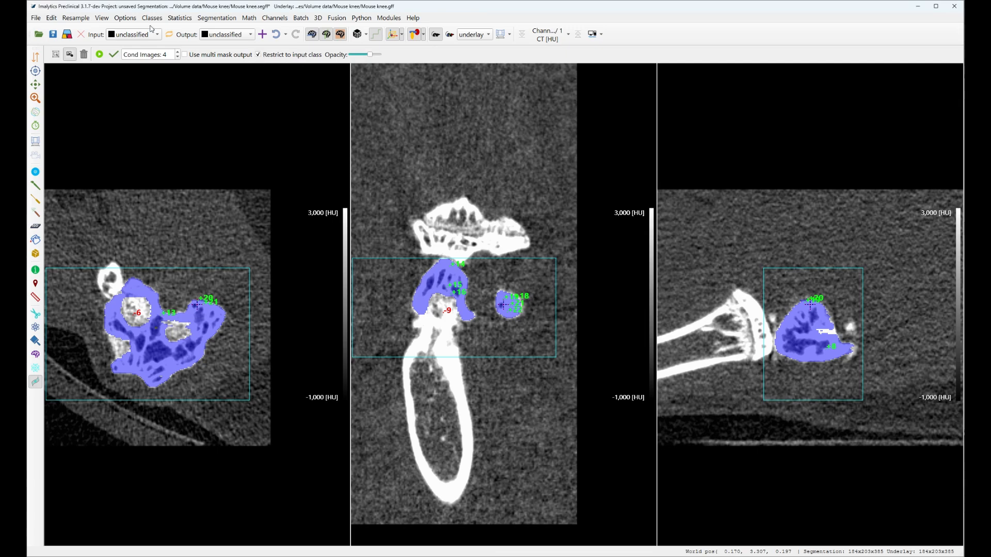
{"action": "left_click", "coordinate": [259, 55]}
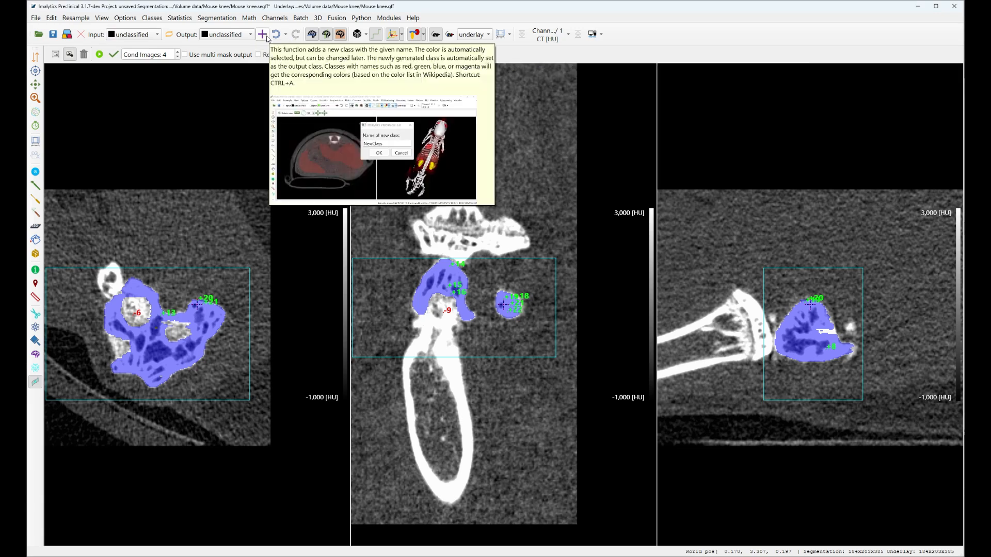
Step: Create a new output class named Knee and accept the SAM2 mask into it
{"action": "left_click", "coordinate": [268, 37]}
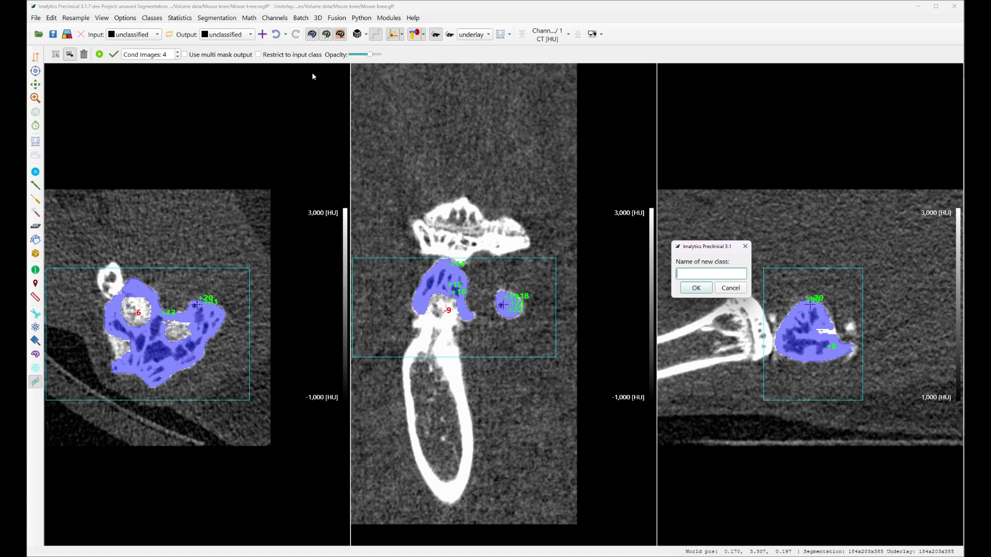
{"action": "left_click_drag", "start_coordinate": [711, 250], "coordinate": [595, 216]}
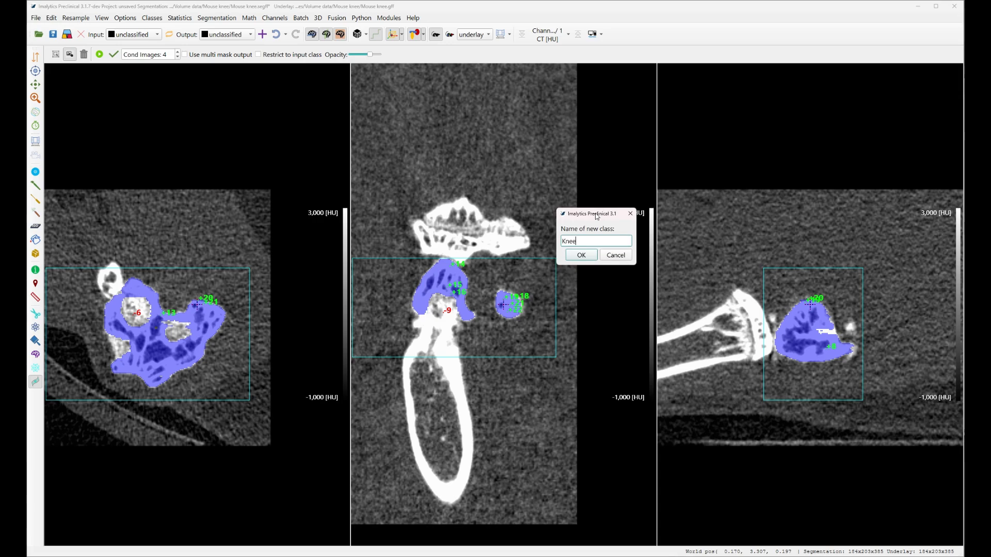
{"action": "key", "text": "Return"}
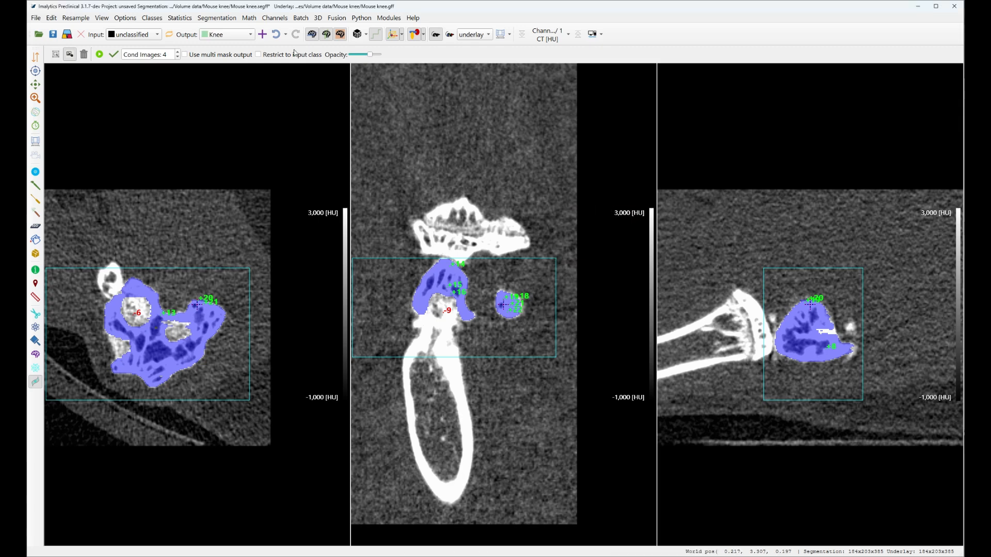
{"action": "left_click", "coordinate": [114, 54]}
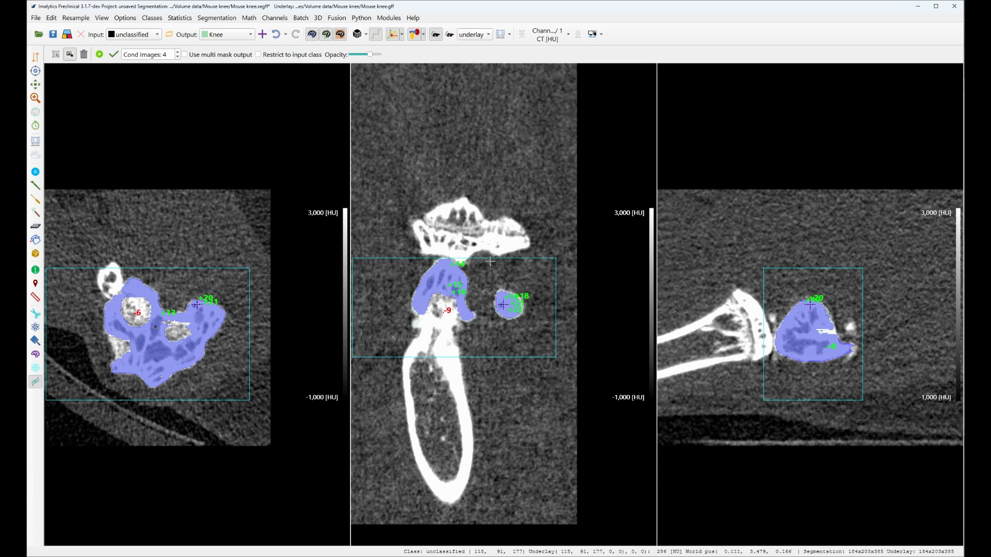
Step: Show the 3D rendering, rotate it and review the Knee segmentation across the sagittal slices
{"action": "left_click", "coordinate": [358, 37]}
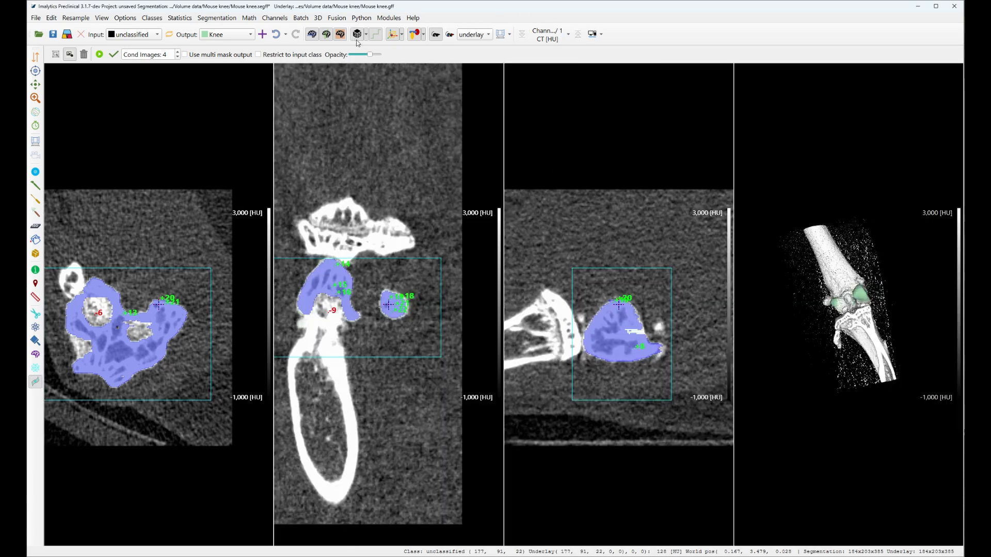
{"action": "left_click_drag", "start_coordinate": [858, 309], "coordinate": [909, 294]}
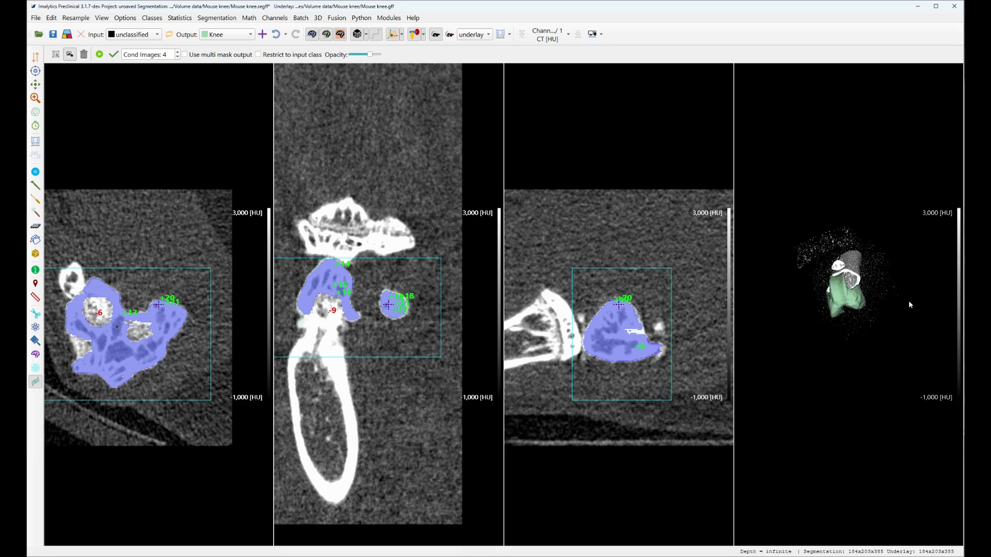
{"action": "scroll", "coordinate": [626, 329], "scroll_direction": "down", "scroll_amount": 5}
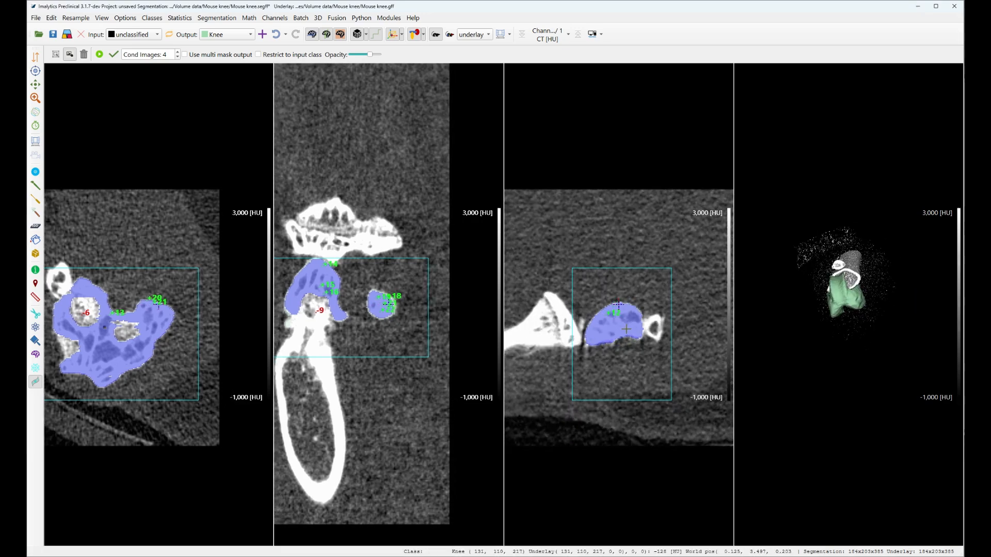
{"action": "scroll", "coordinate": [626, 329], "scroll_direction": "down", "scroll_amount": 5}
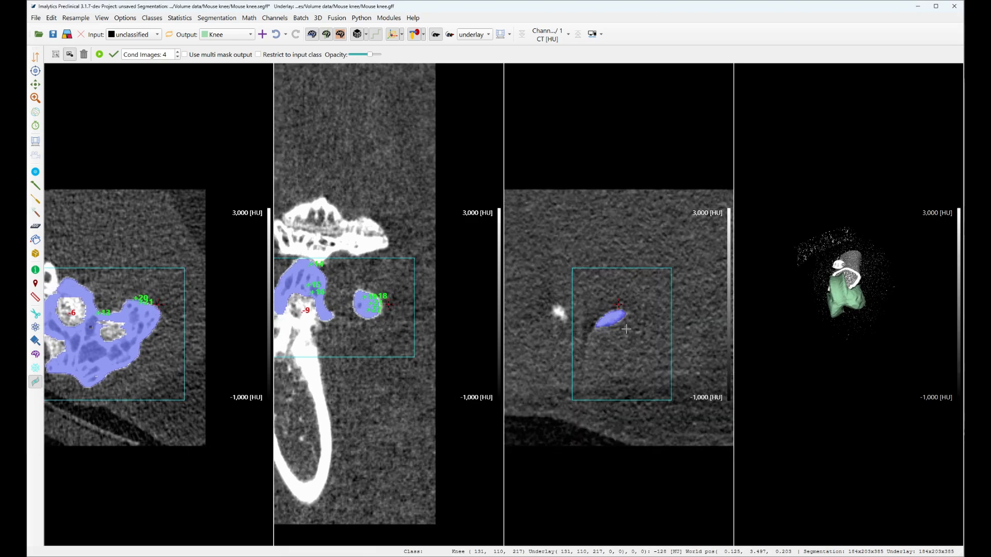
{"action": "scroll", "coordinate": [626, 329], "scroll_direction": "up", "scroll_amount": 5}
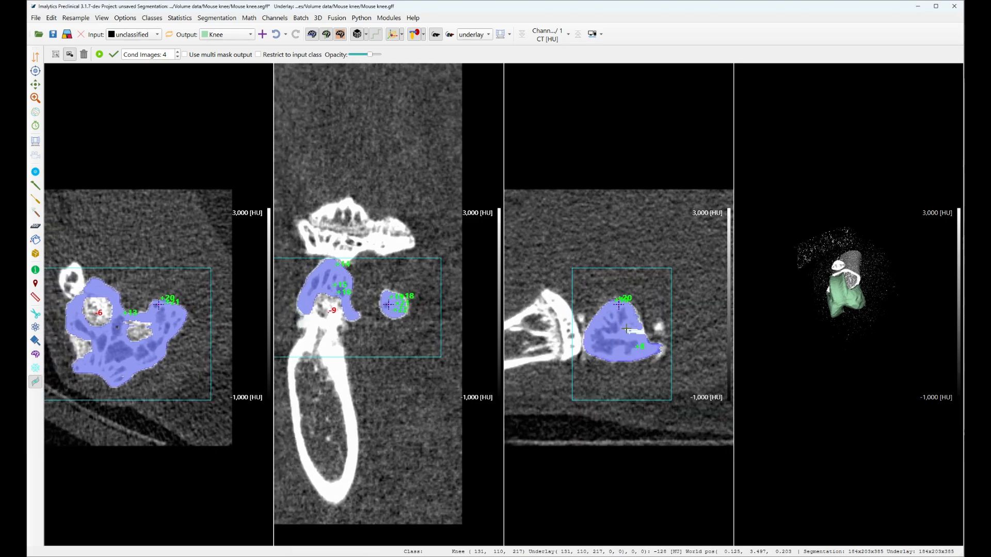
{"action": "scroll", "coordinate": [626, 329], "scroll_direction": "up", "scroll_amount": 8}
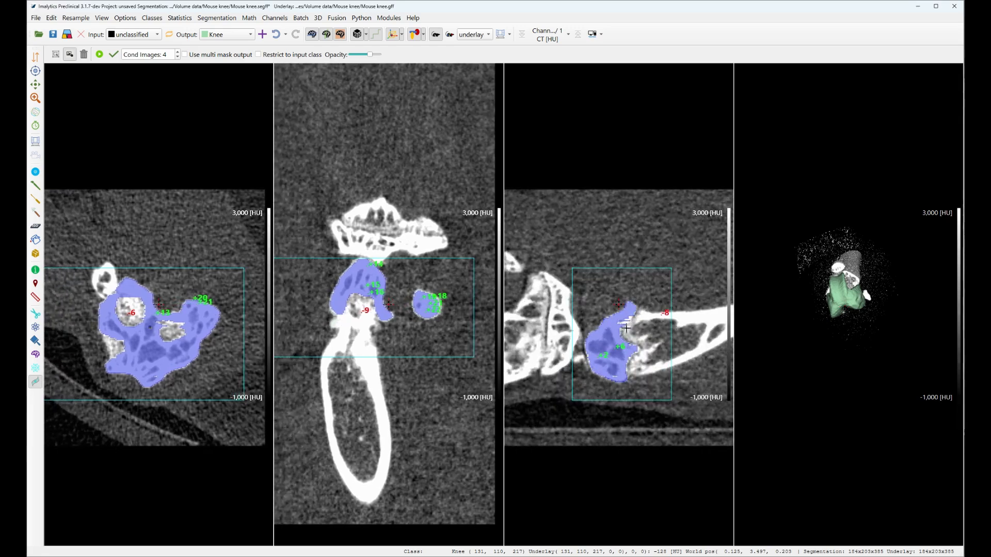
{"action": "scroll", "coordinate": [626, 329], "scroll_direction": "down", "scroll_amount": 10}
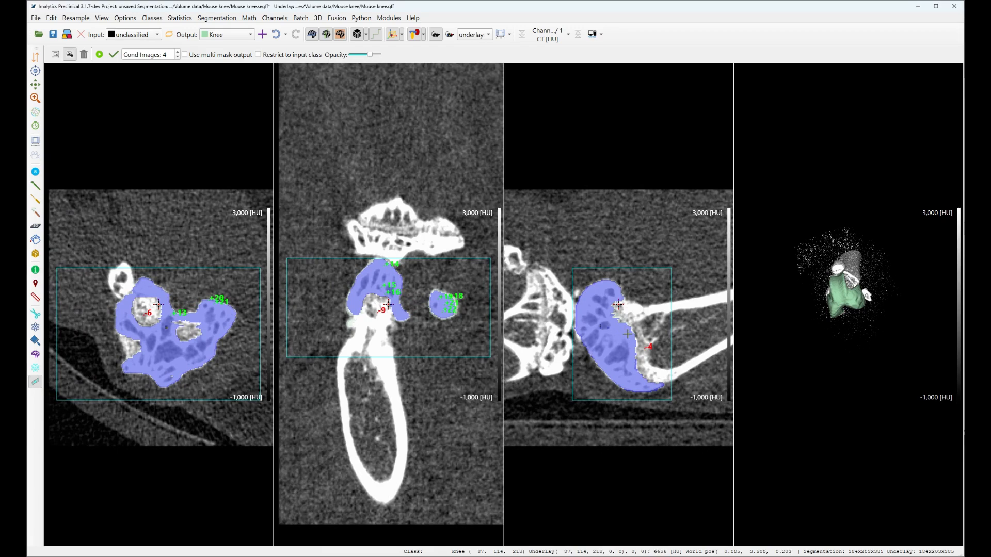
Step: Reset SAM2 and place a new bounding box around the bone end in the coronal view
{"action": "left_click", "coordinate": [83, 55]}
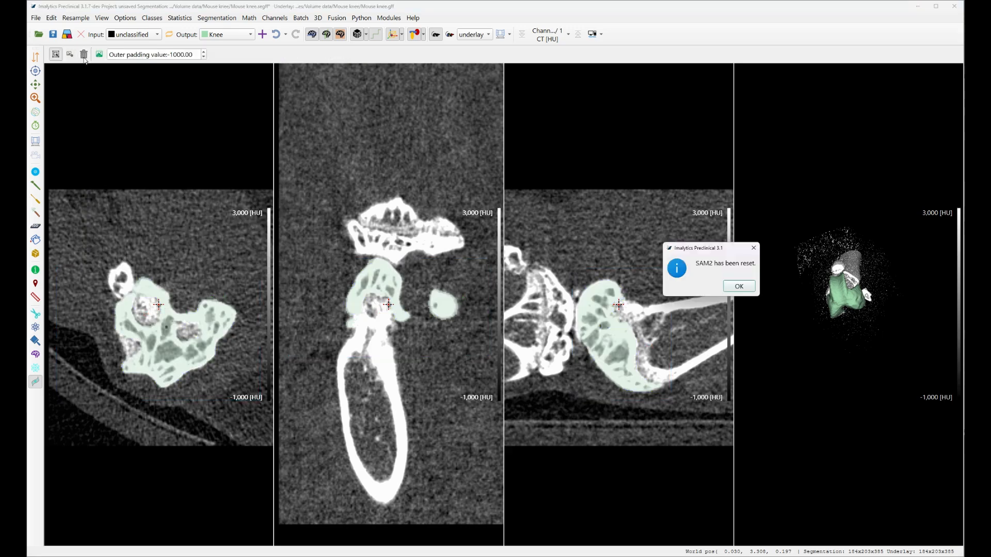
{"action": "left_click", "coordinate": [737, 287]}
{"action": "left_click_drag", "start_coordinate": [366, 333], "coordinate": [343, 320]}
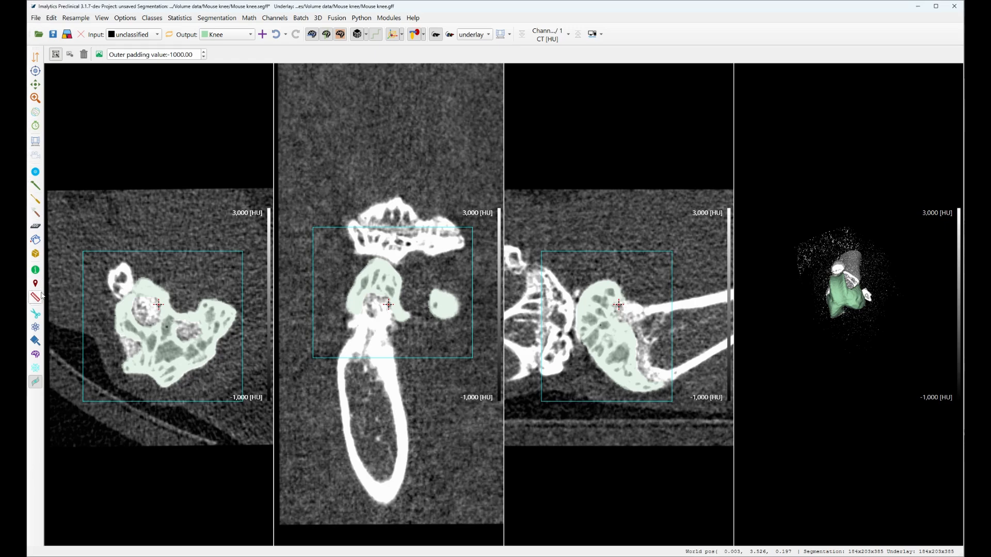
Step: Crop the image around the knee to about 144x150x385 voxels and return to the SAM2 tool, acknowledging its reset
{"action": "left_click", "coordinate": [35, 314]}
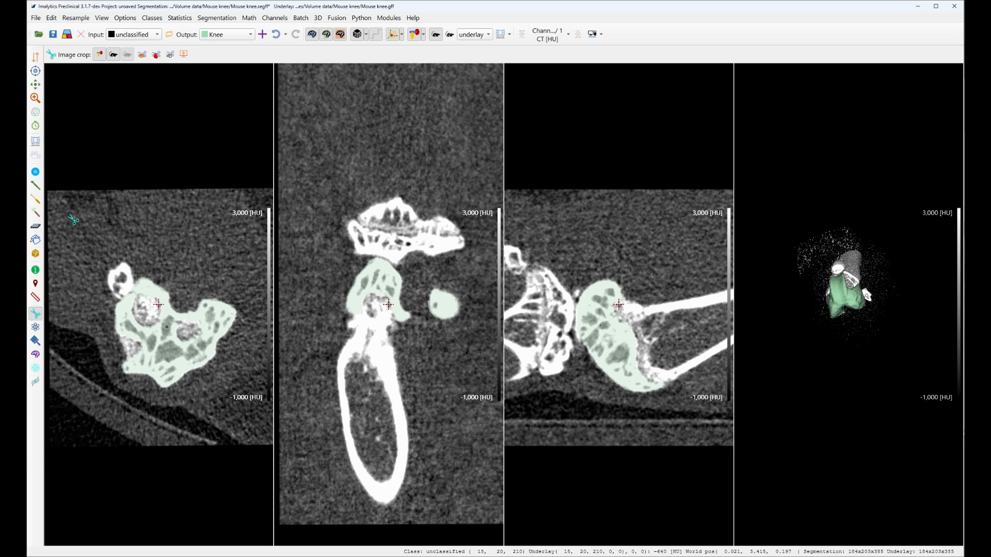
{"action": "mouse_move", "coordinate": [68, 218]}
{"action": "left_mouse_down"}
{"action": "mouse_move", "coordinate": [89, 383]}
{"action": "mouse_move", "coordinate": [162, 407]}
{"action": "mouse_move", "coordinate": [242, 397]}
{"action": "mouse_move", "coordinate": [251, 331]}
{"action": "mouse_move", "coordinate": [230, 217]}
{"action": "left_mouse_up"}
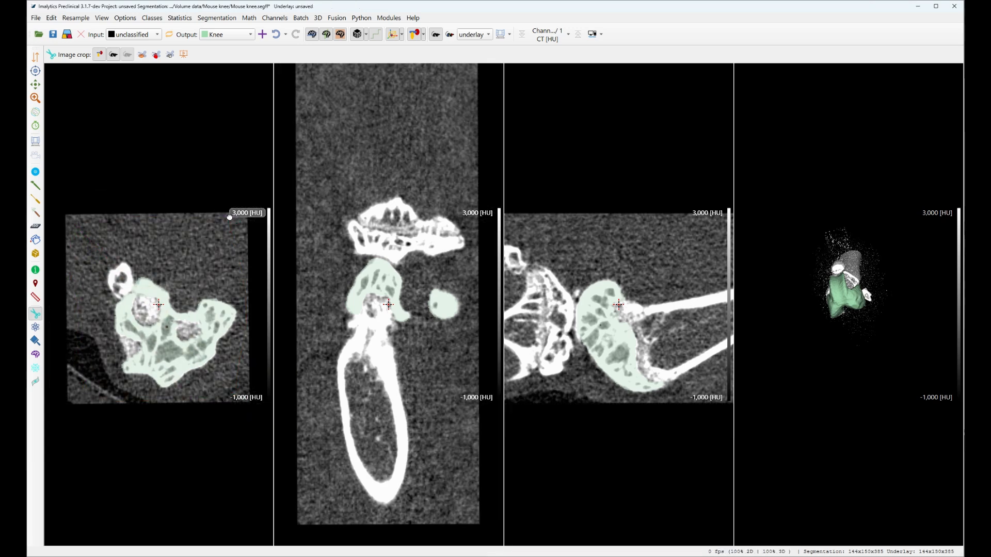
{"action": "left_click", "coordinate": [36, 382]}
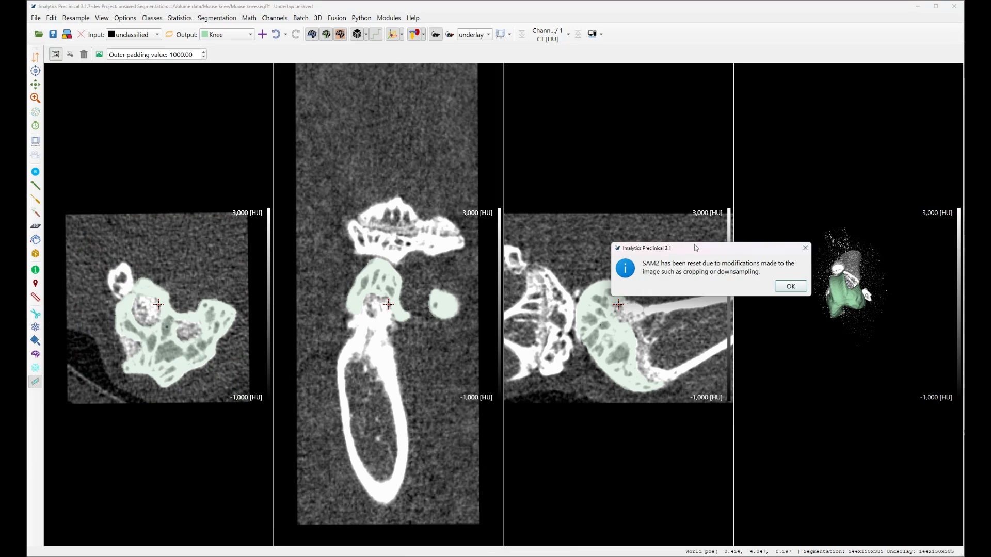
{"action": "left_click_drag", "start_coordinate": [703, 250], "coordinate": [622, 244]}
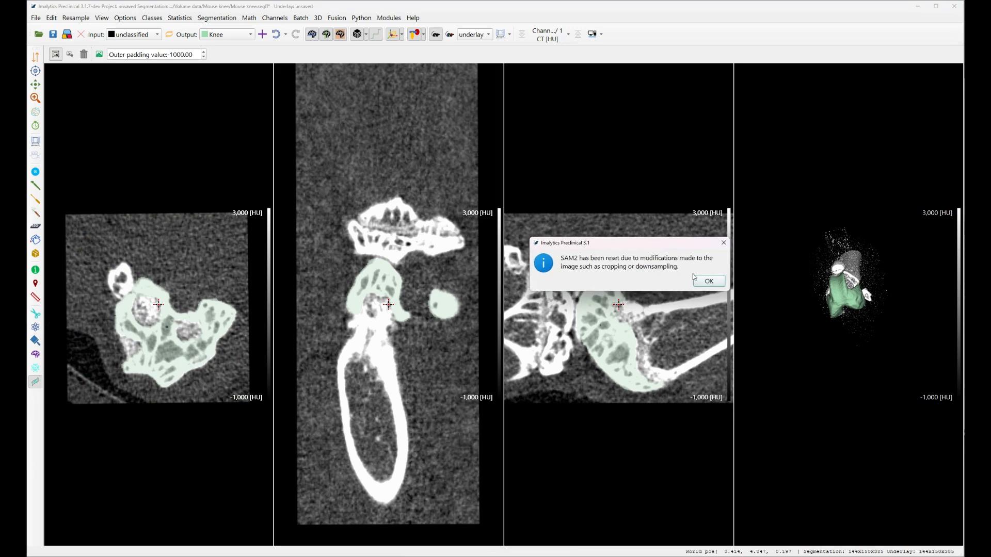
{"action": "left_click", "coordinate": [707, 281]}
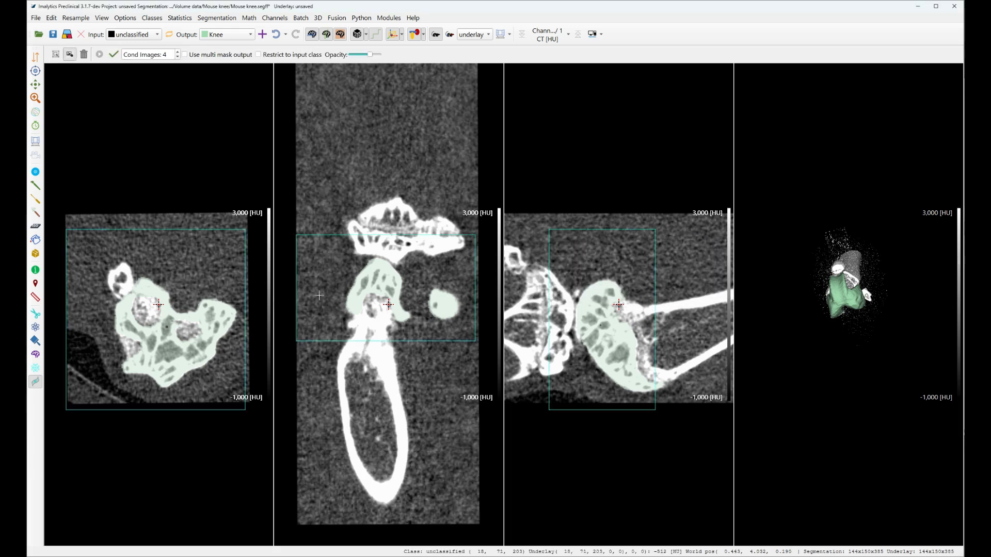
Step: Rotate the slice planes obliquely with the slice-through tool and switch back to the SAM2 tool
{"action": "left_click", "coordinate": [35, 57]}
{"action": "left_click_drag", "start_coordinate": [127, 169], "coordinate": [222, 215]}
{"action": "left_click_drag", "start_coordinate": [414, 133], "coordinate": [335, 91]}
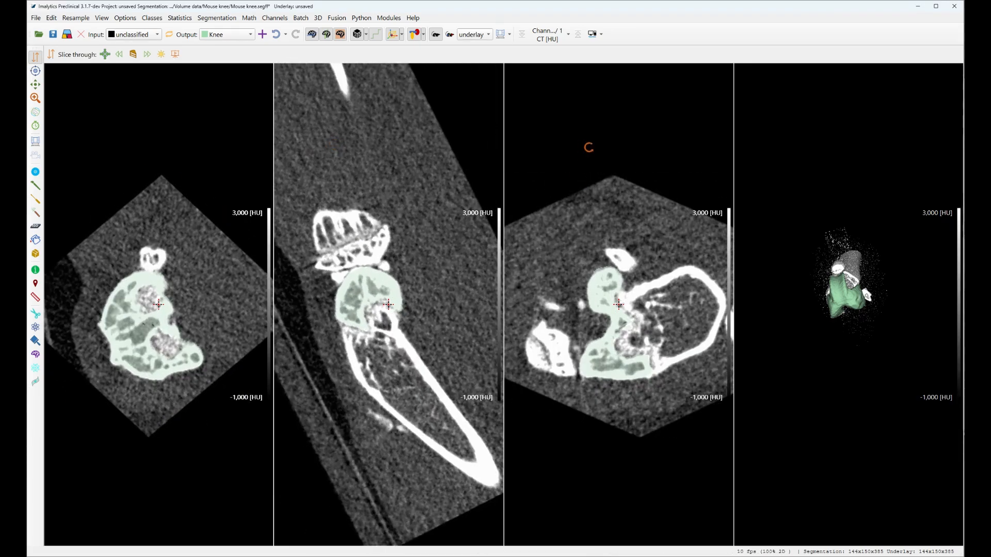
{"action": "left_click_drag", "start_coordinate": [589, 148], "coordinate": [674, 158]}
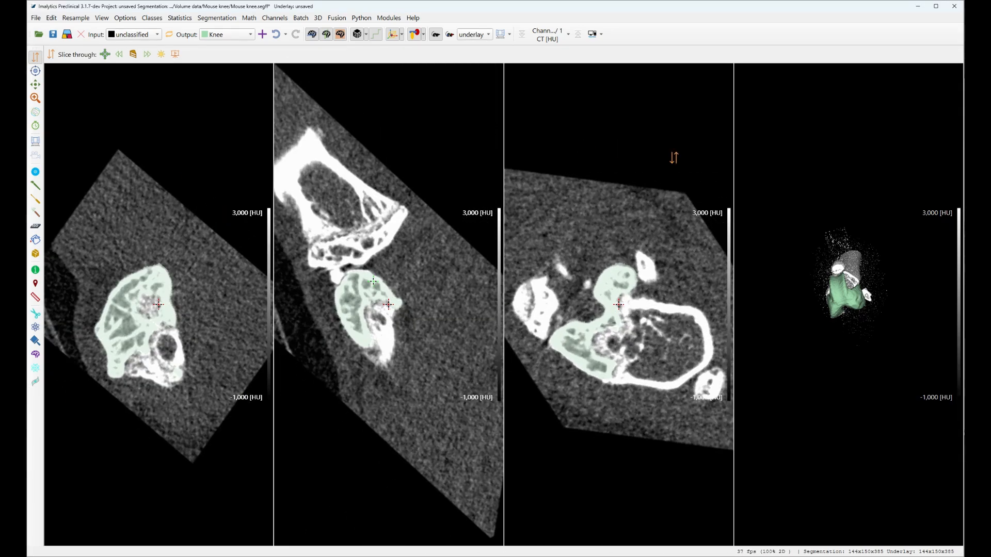
{"action": "left_click", "coordinate": [35, 382]}
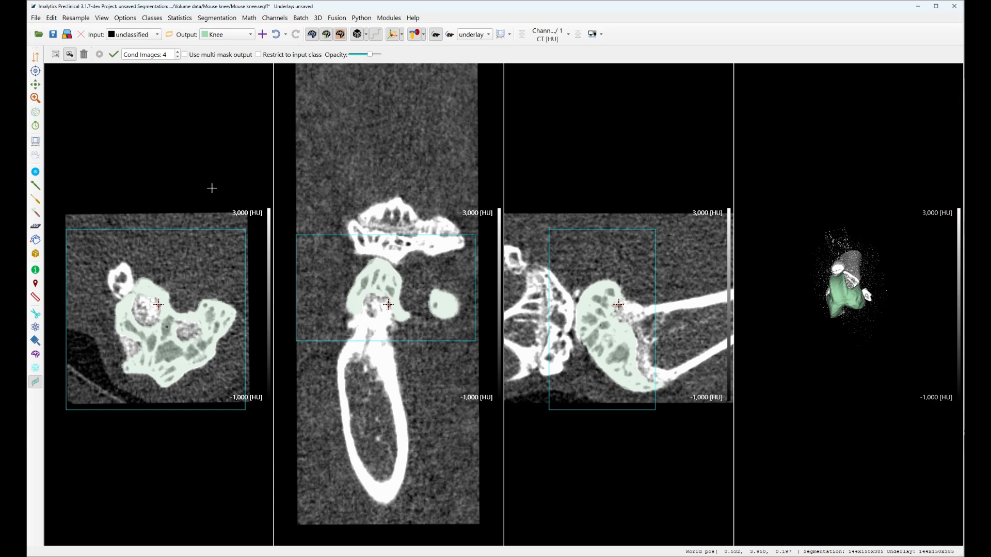
Step: Reset SAM2, acknowledge the reset, and review the Knee segmentation through the enlarged axial slices
{"action": "left_click", "coordinate": [84, 54]}
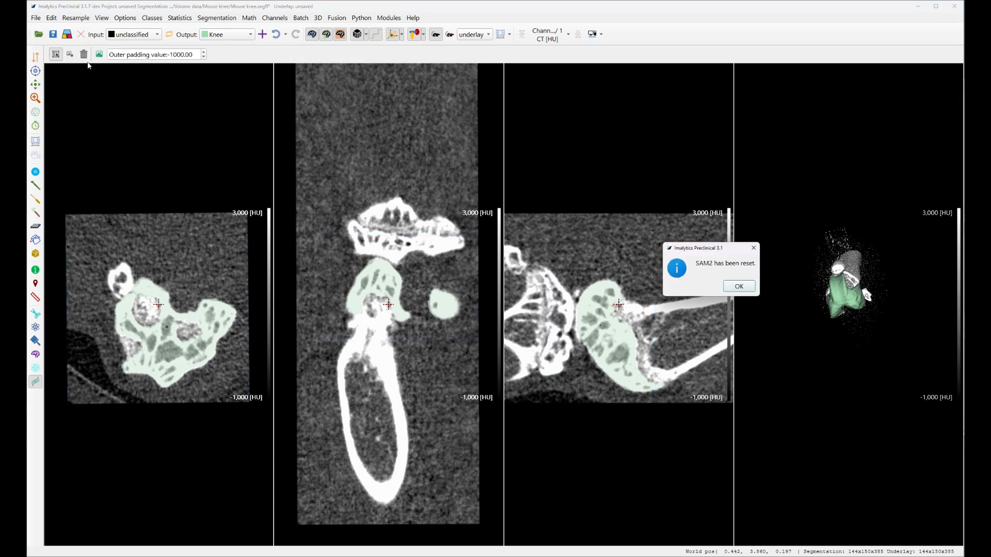
{"action": "left_click", "coordinate": [743, 290]}
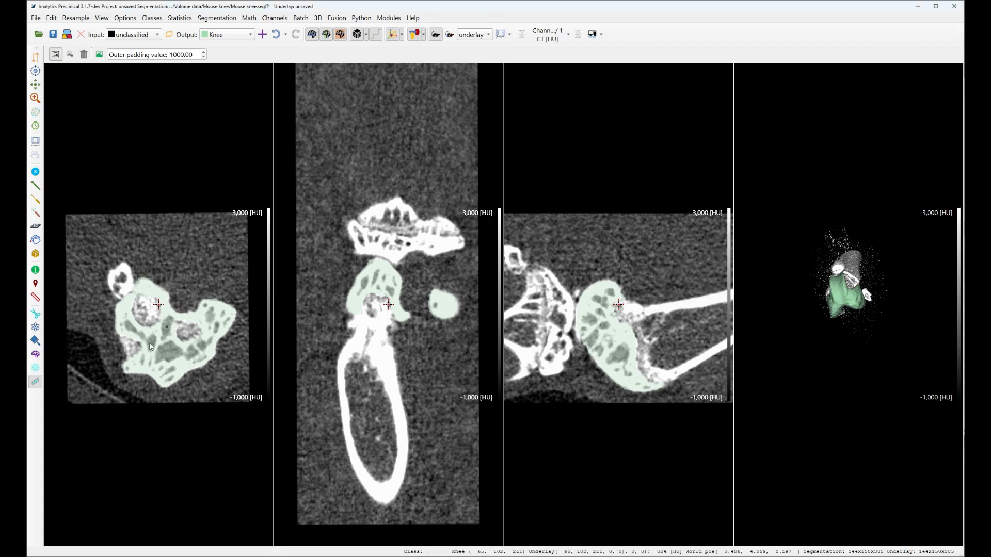
{"action": "scroll", "coordinate": [152, 347], "scroll_direction": "up", "scroll_amount": 2}
{"action": "scroll", "coordinate": [172, 365], "scroll_direction": "up", "scroll_amount": 20}
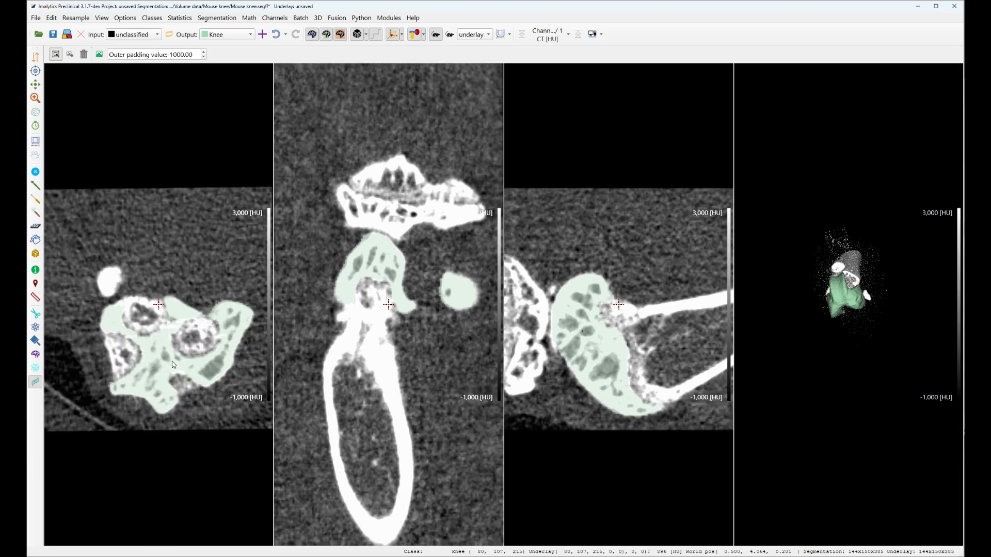
{"action": "scroll", "coordinate": [172, 361], "scroll_direction": "up", "scroll_amount": 14}
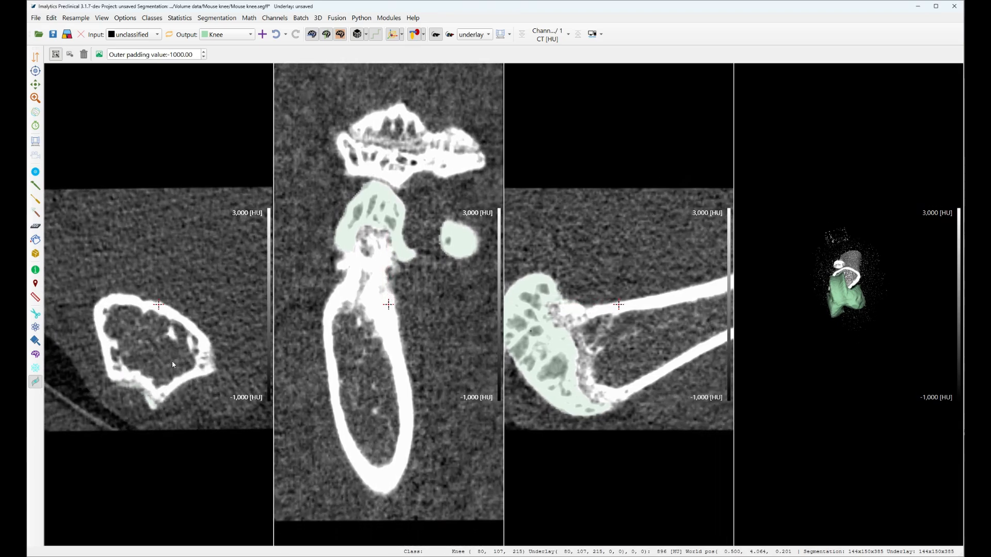
{"action": "scroll", "coordinate": [172, 361], "scroll_direction": "down", "scroll_amount": 11}
{"action": "scroll", "coordinate": [173, 361], "scroll_direction": "down", "scroll_amount": 20}
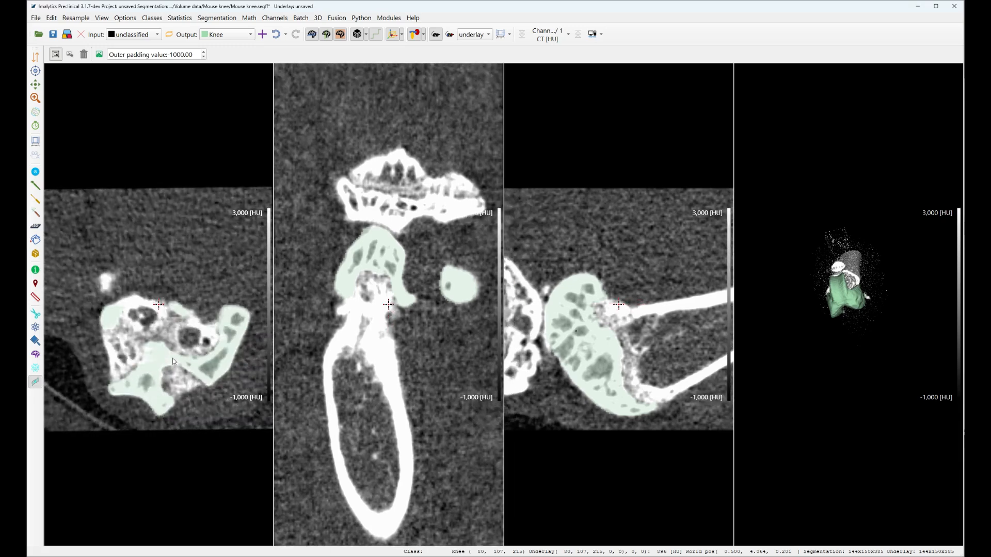
{"action": "scroll", "coordinate": [172, 358], "scroll_direction": "down", "scroll_amount": 19}
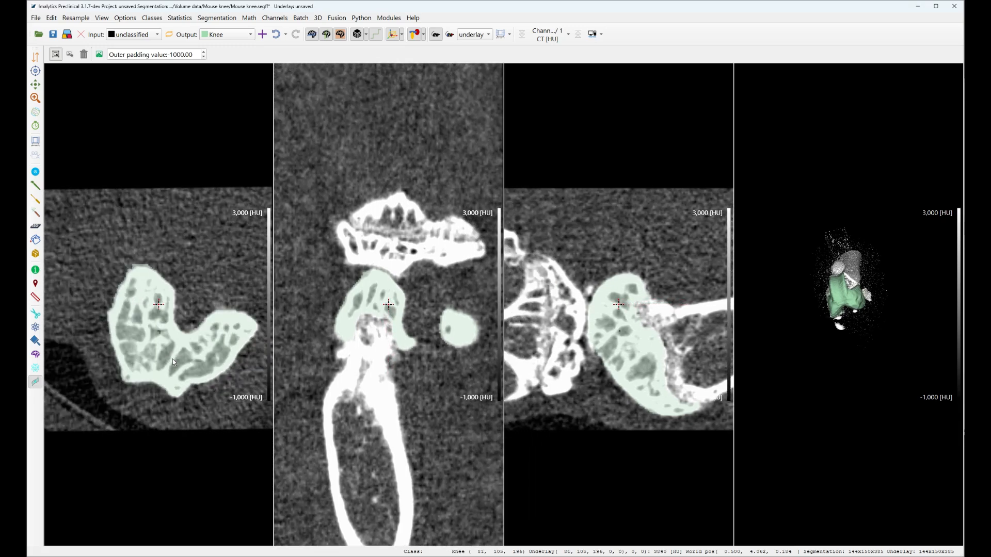